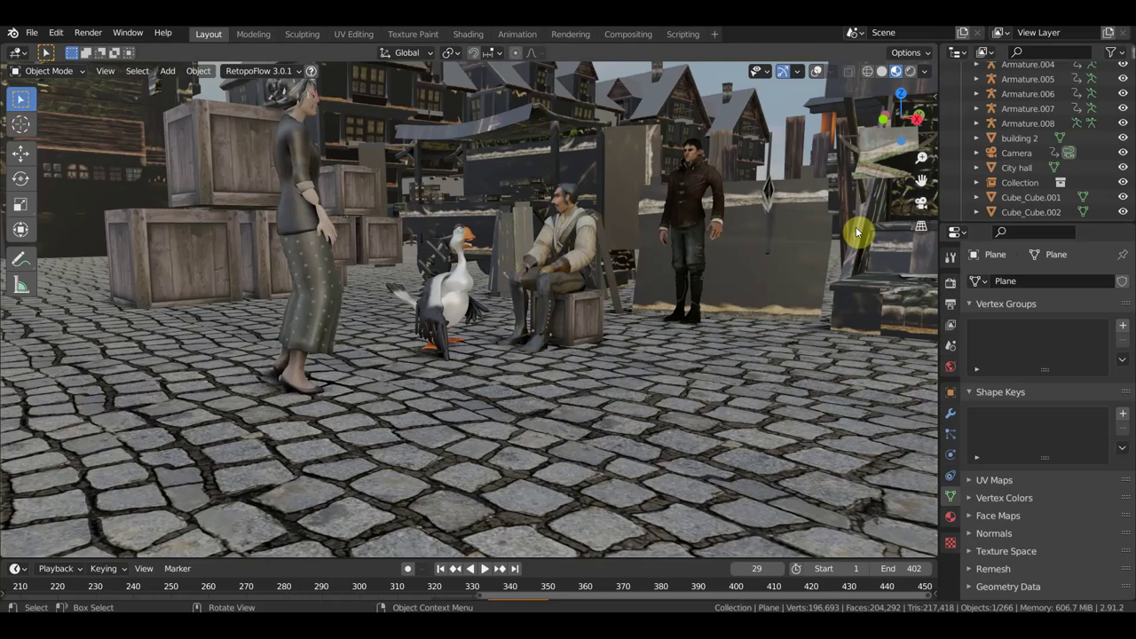
Orbit the view away from the villagers toward the empty cobblestone street and buildings.
mouse_move(856, 227)
middle_down()
mouse_move(589, 362)
mouse_move(563, 337)
mouse_move(482, 335)
mouse_move(396, 264)
middle_up()
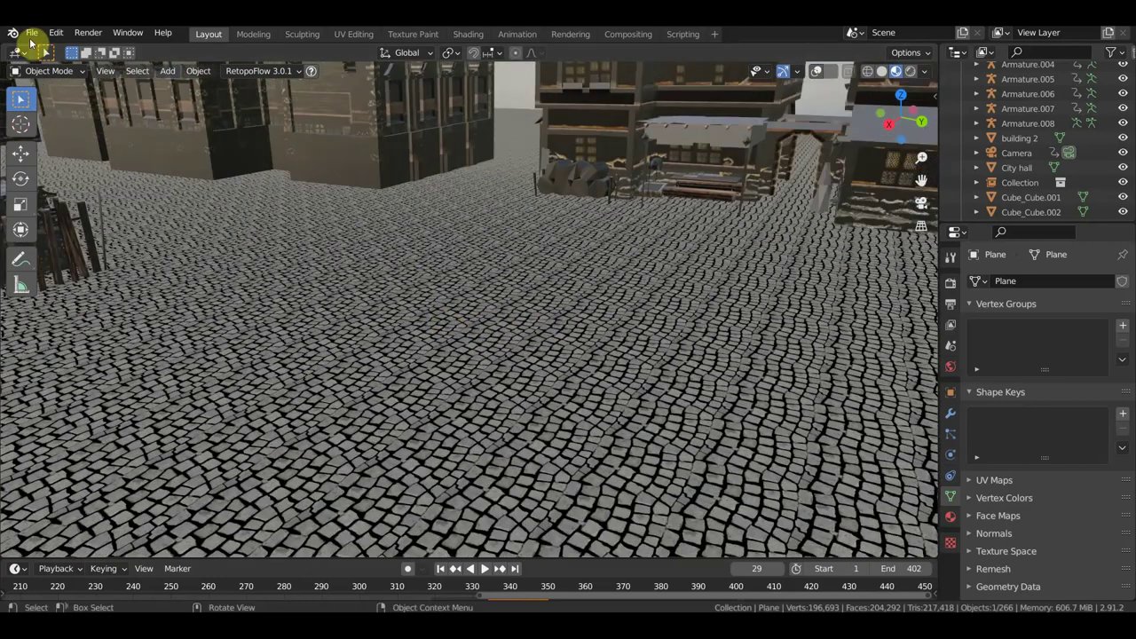
Import 'борис торгуется.fbx' from the Desktop, adding the goose as Armature.009.
click(31, 36)
mouse_move(55, 232)
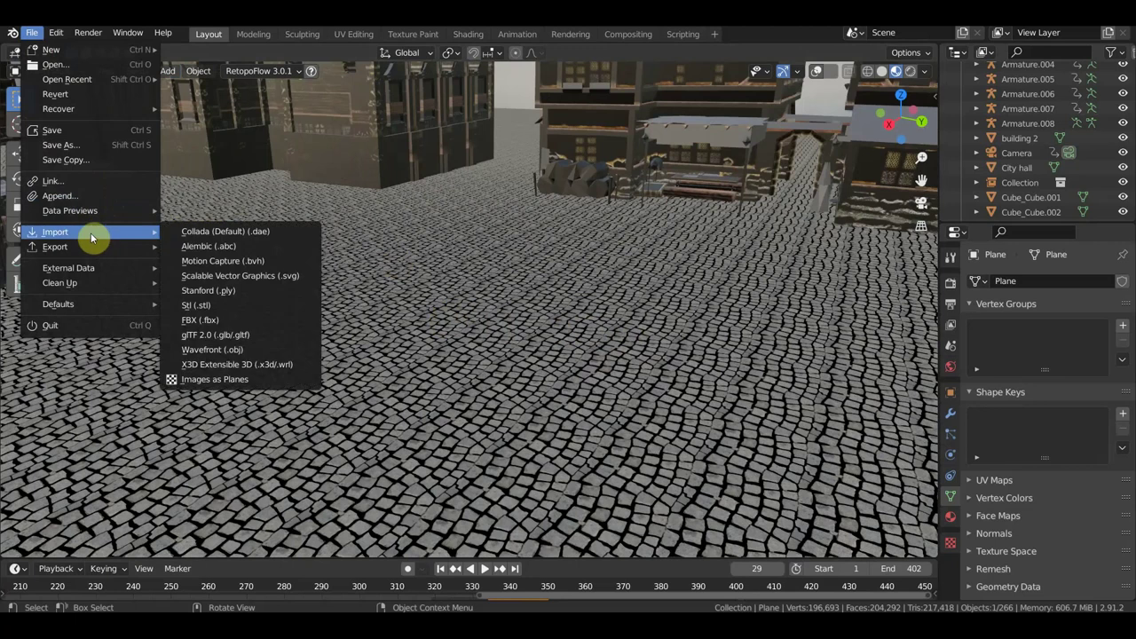
click(209, 321)
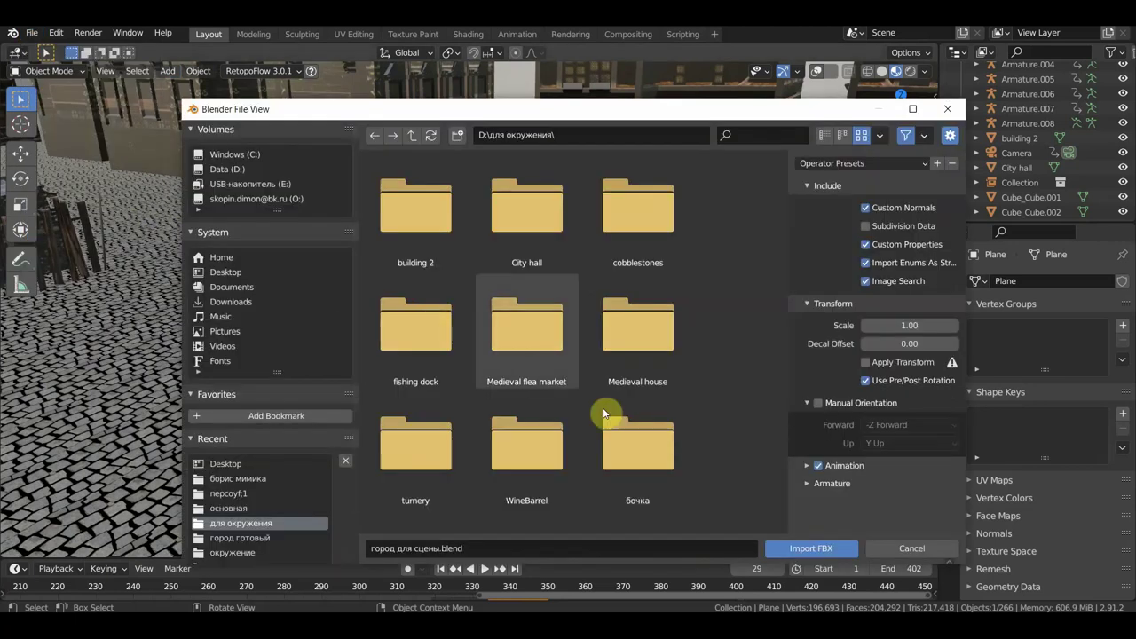
click(222, 276)
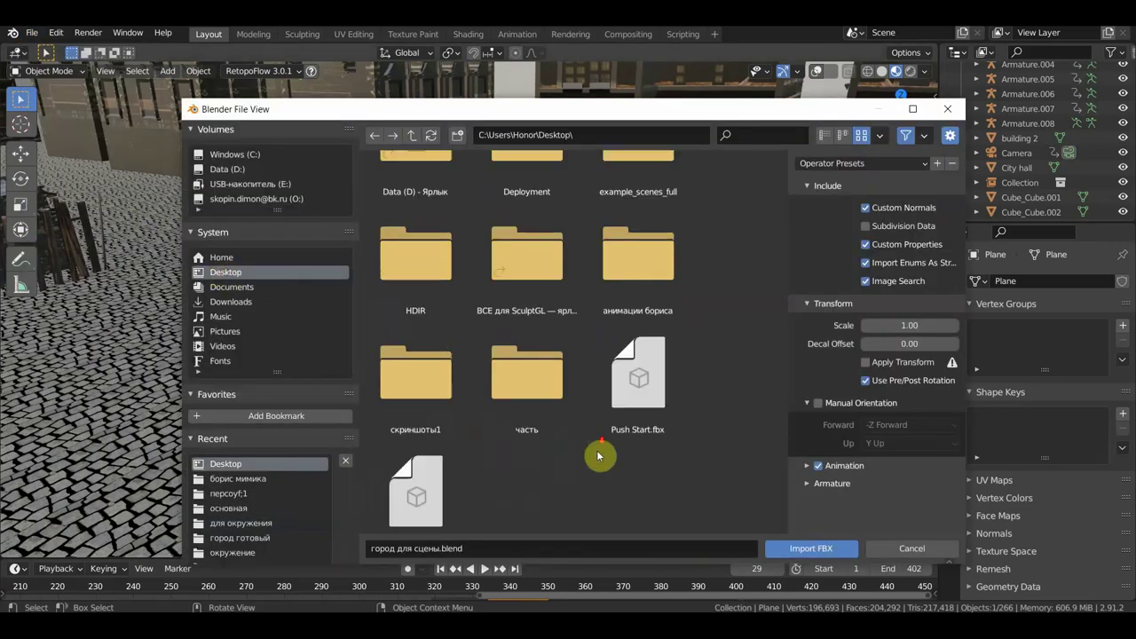
scroll(532, 462, down, 1)
click(418, 498)
click(820, 548)
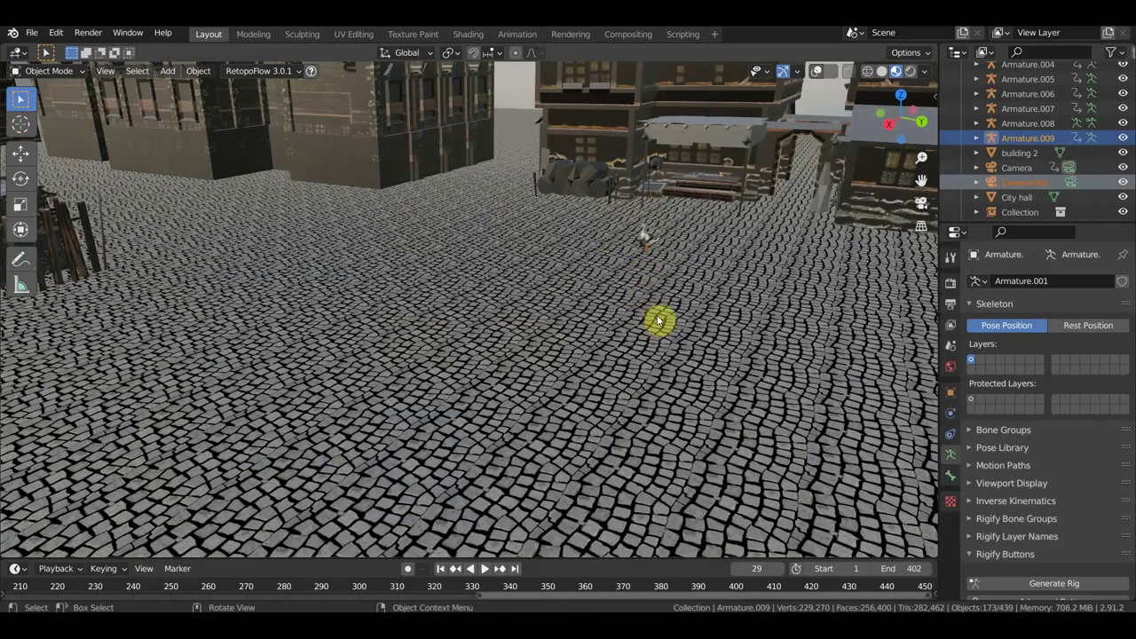
Scale the tiny imported goose up to a visible size.
key(s)
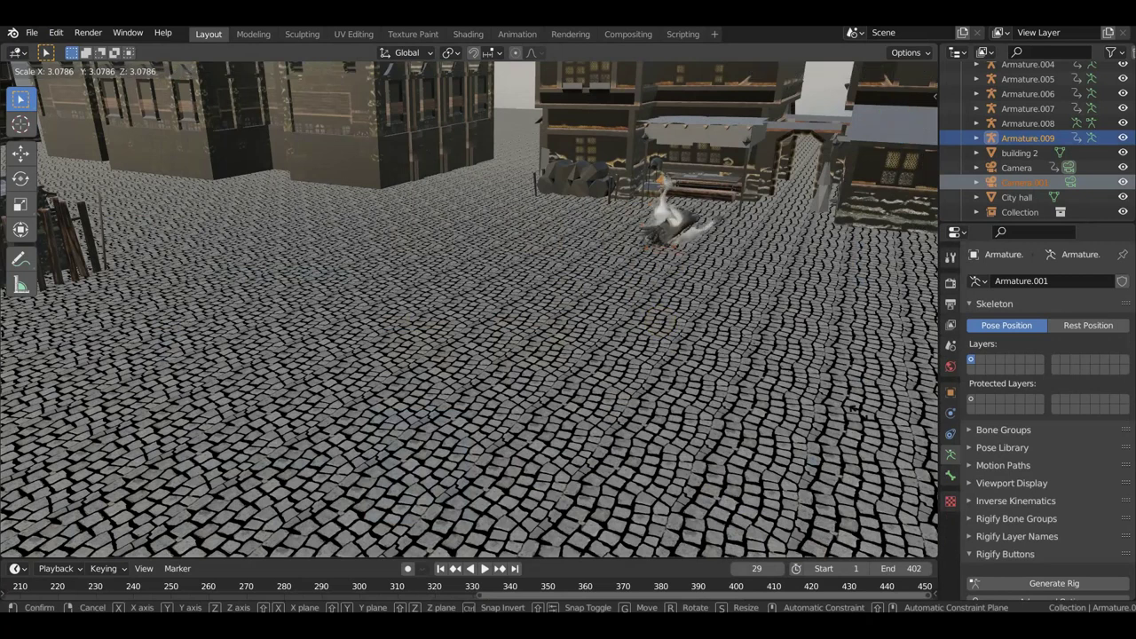
click(81, 452)
middle_drag(572, 451, 429, 460)
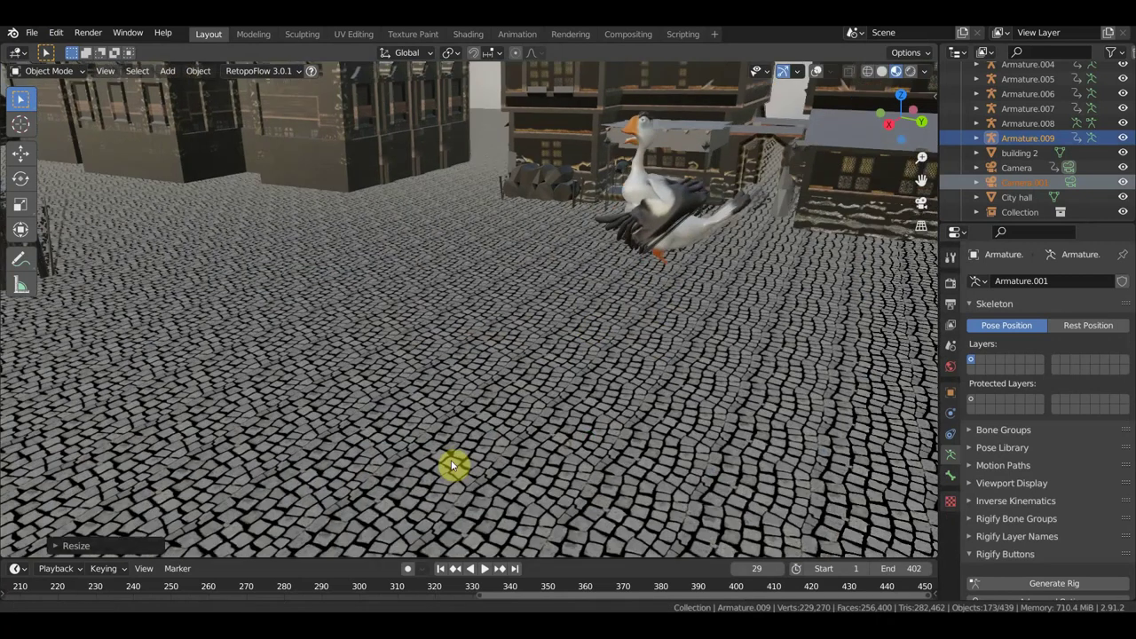
Move the goose closer to the market stalls and briefly preview its animation.
click(23, 160)
mouse_move(497, 266)
mouse_down()
mouse_move(383, 241)
mouse_move(442, 296)
mouse_up()
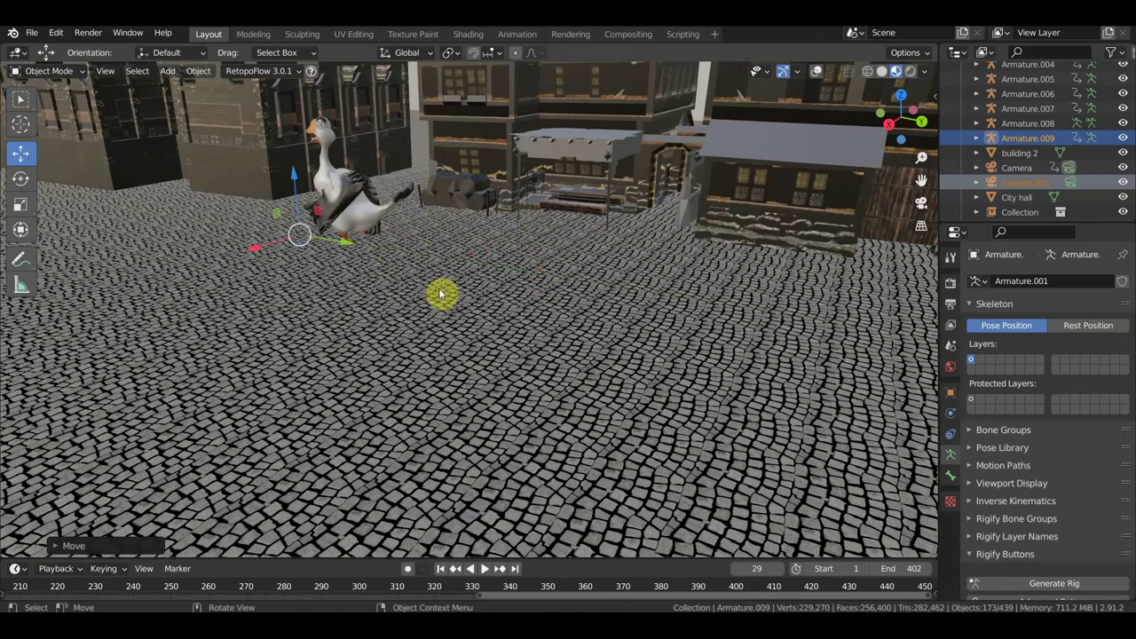
key(space)
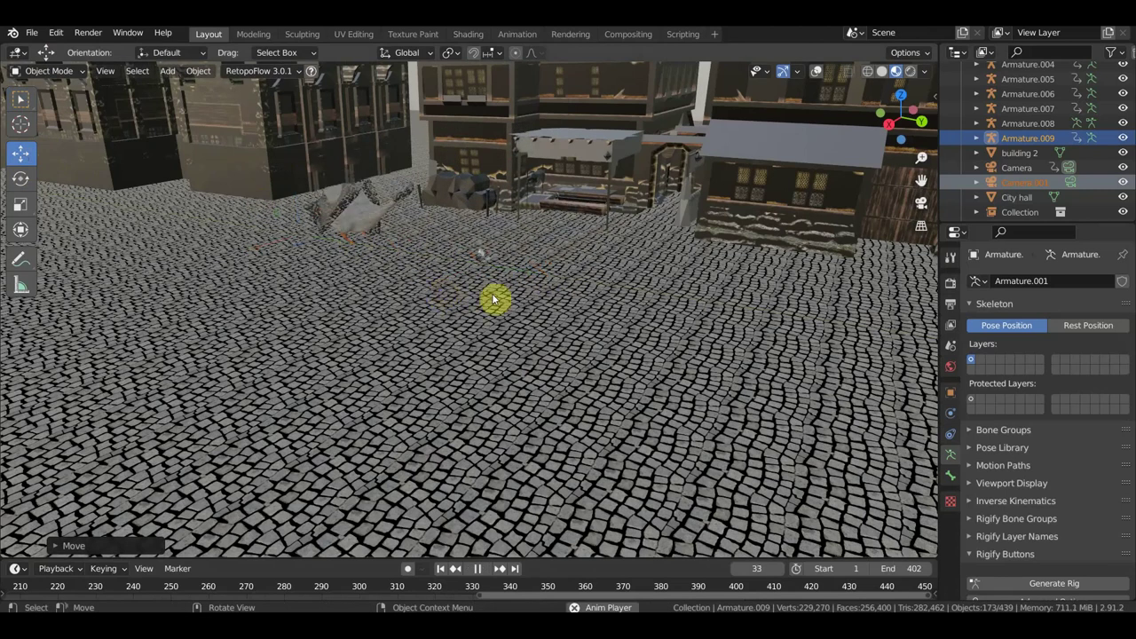
key(space)
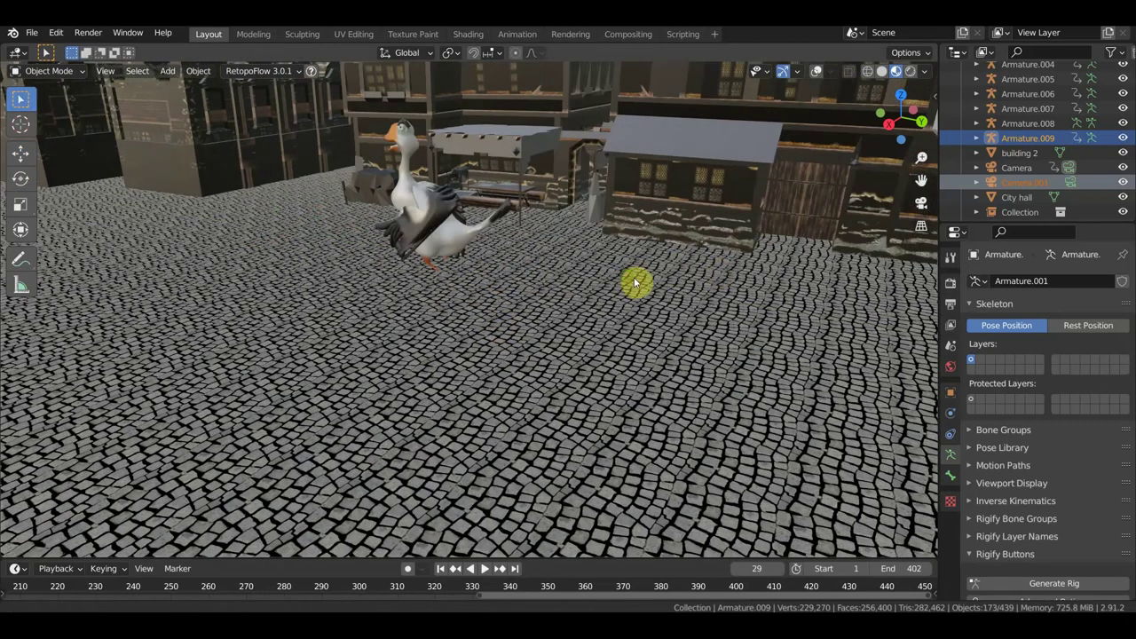
Undo the earlier enlargement and rescale the goose about 4.7 times.
middle_drag(634, 284, 660, 325)
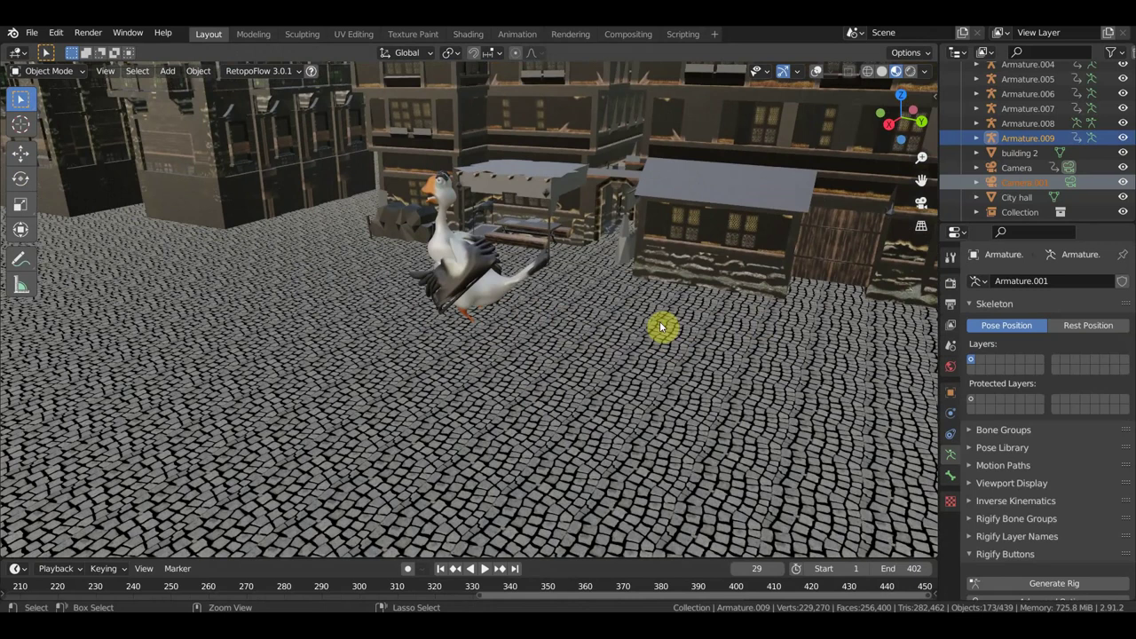
key(ctrl+z)
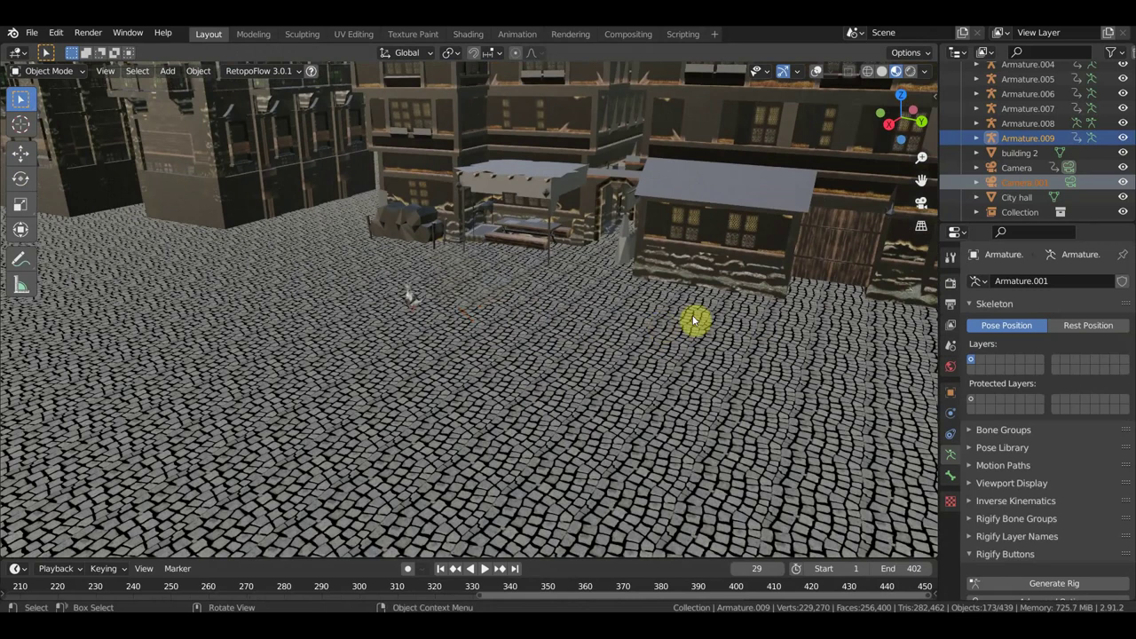
key(s)
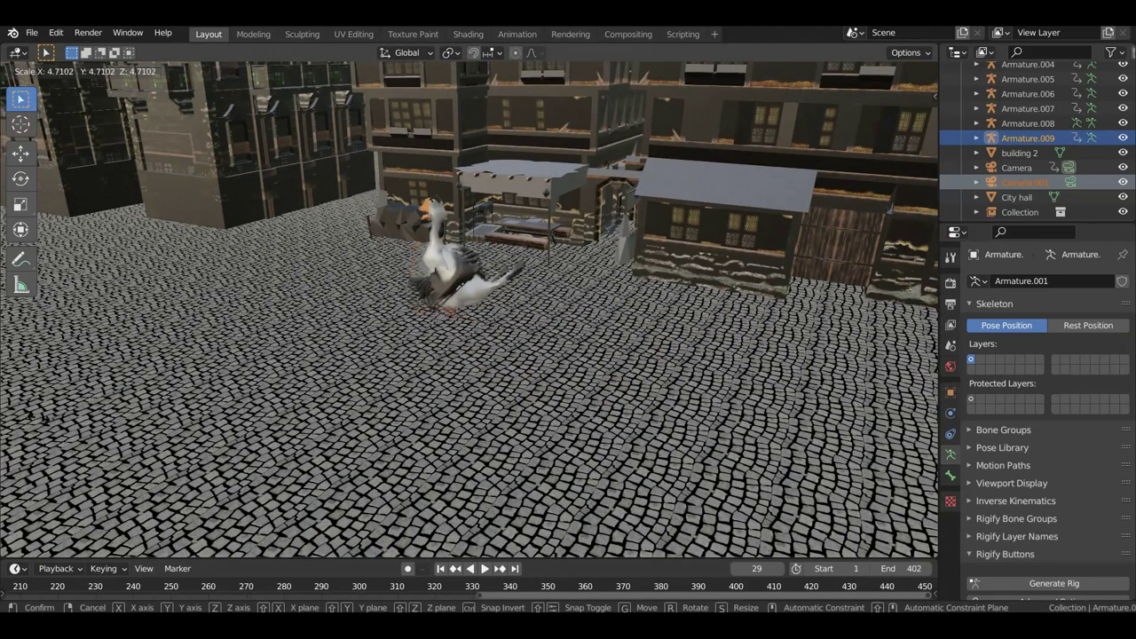
click(201, 436)
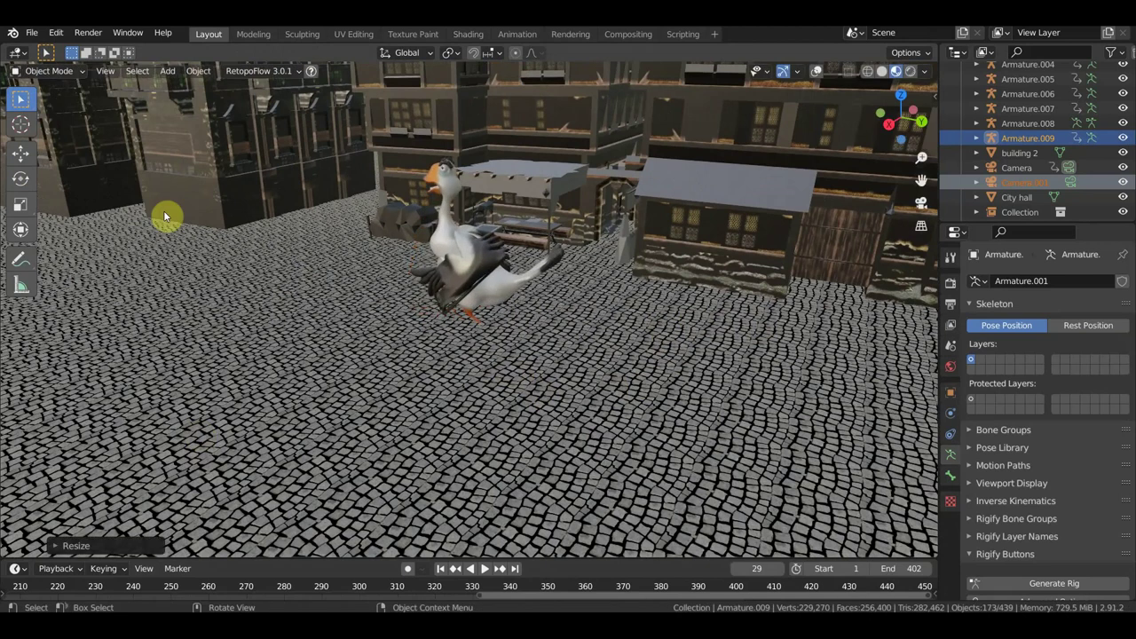
Show overlays, then select and delete the stray Armature.008 skeleton.
click(816, 71)
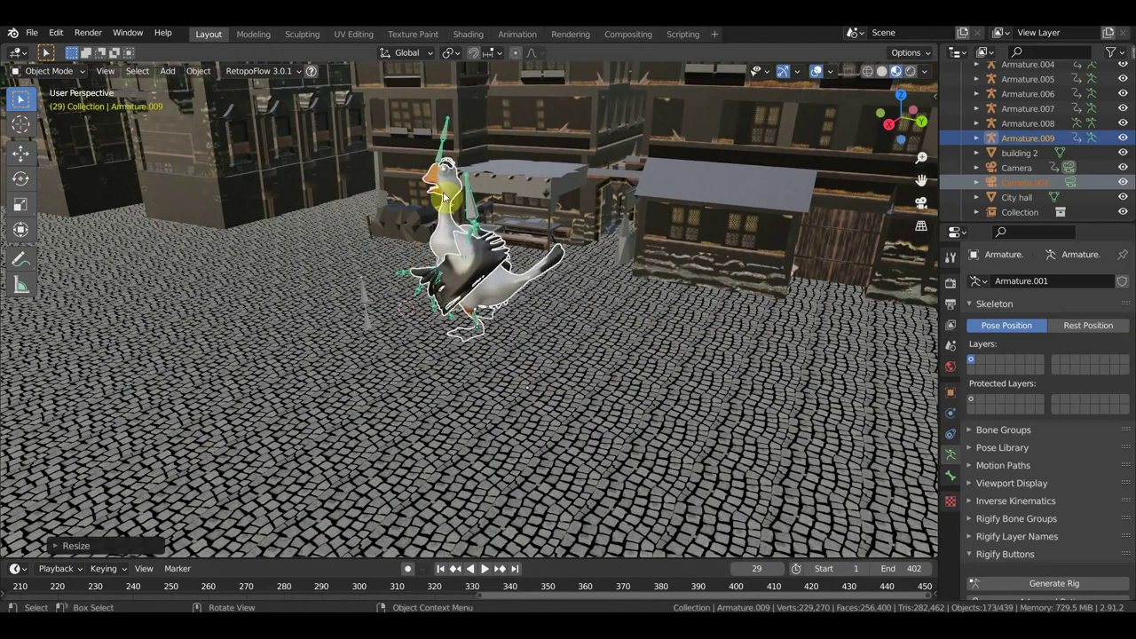
click(364, 301)
key(Delete)
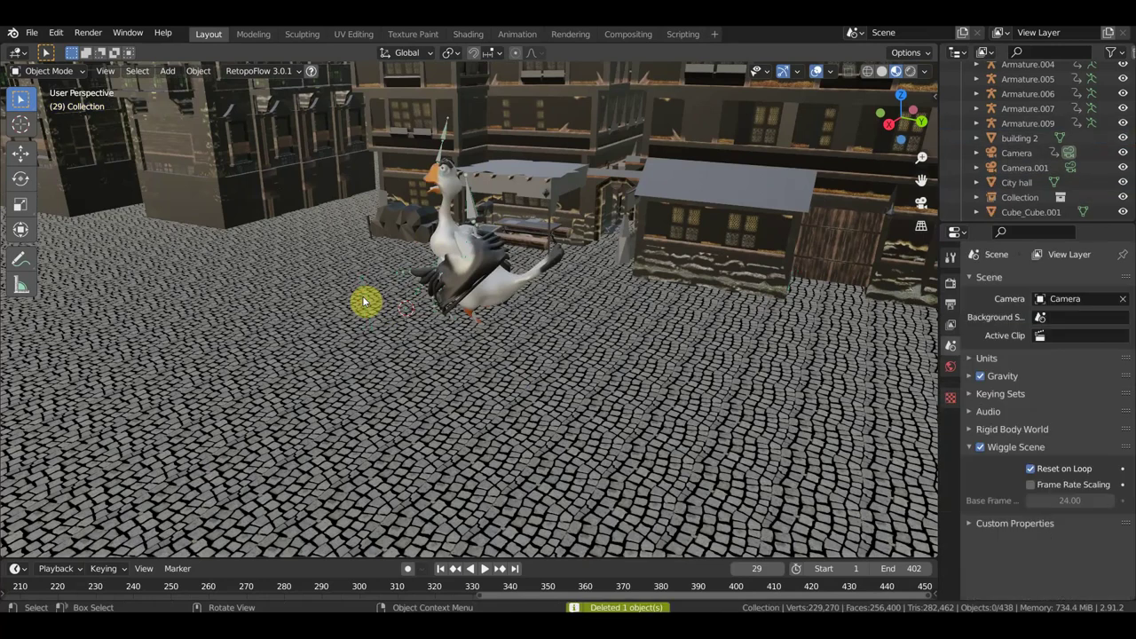
Select Armature.009 and apply Animated Transforms to Deltas, shrinking the goose back.
click(452, 192)
click(441, 138)
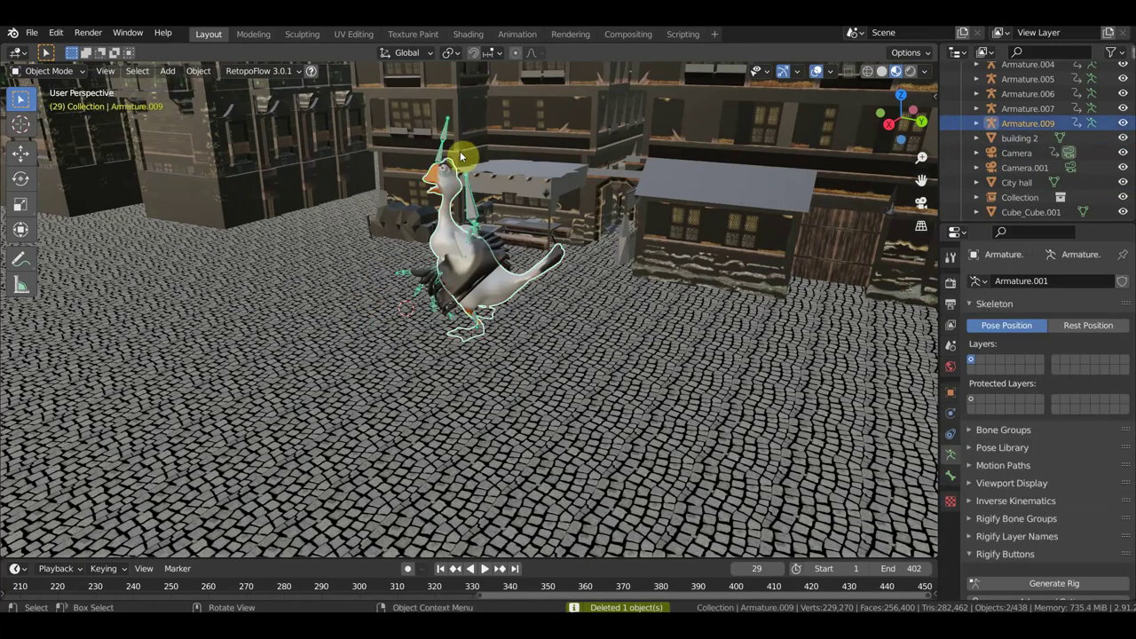
click(198, 71)
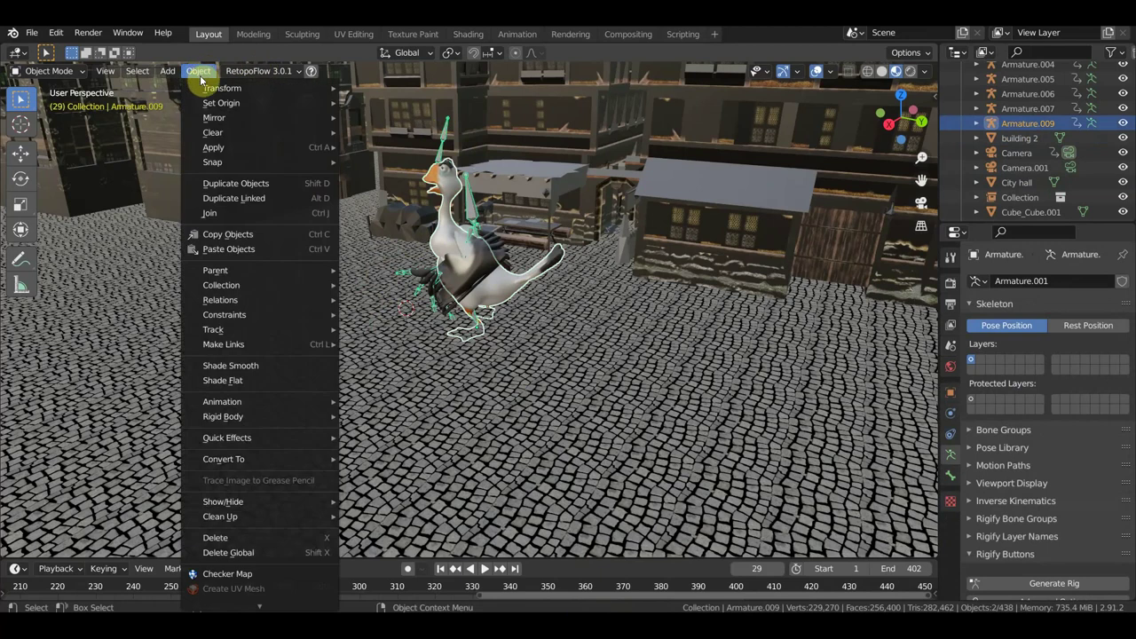
click(20, 152)
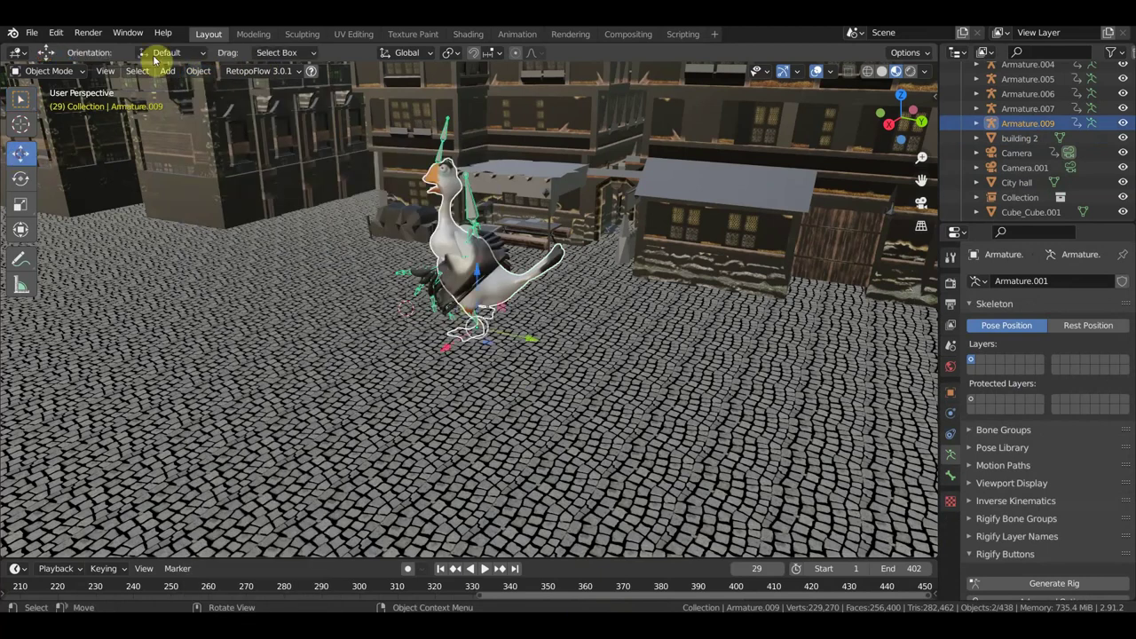
click(198, 71)
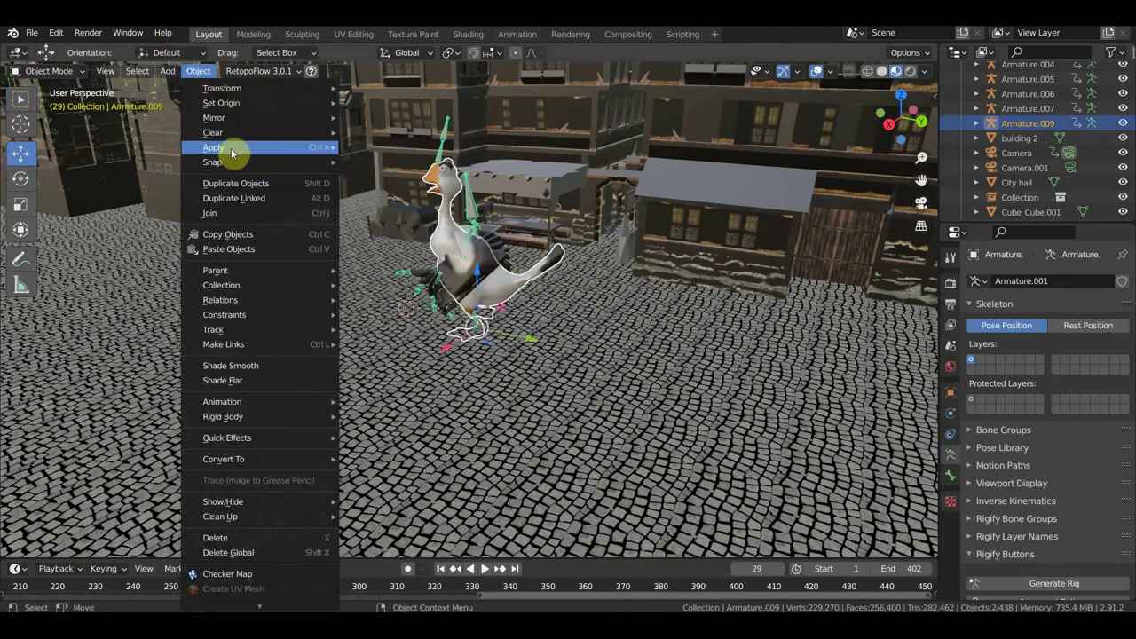
mouse_move(213, 147)
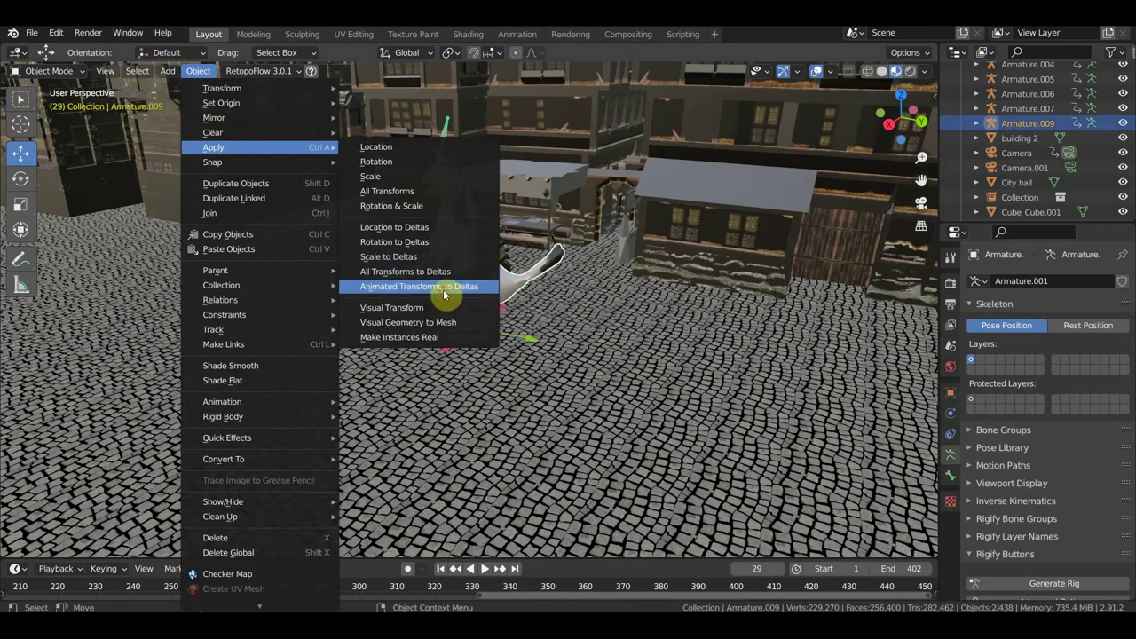
click(443, 289)
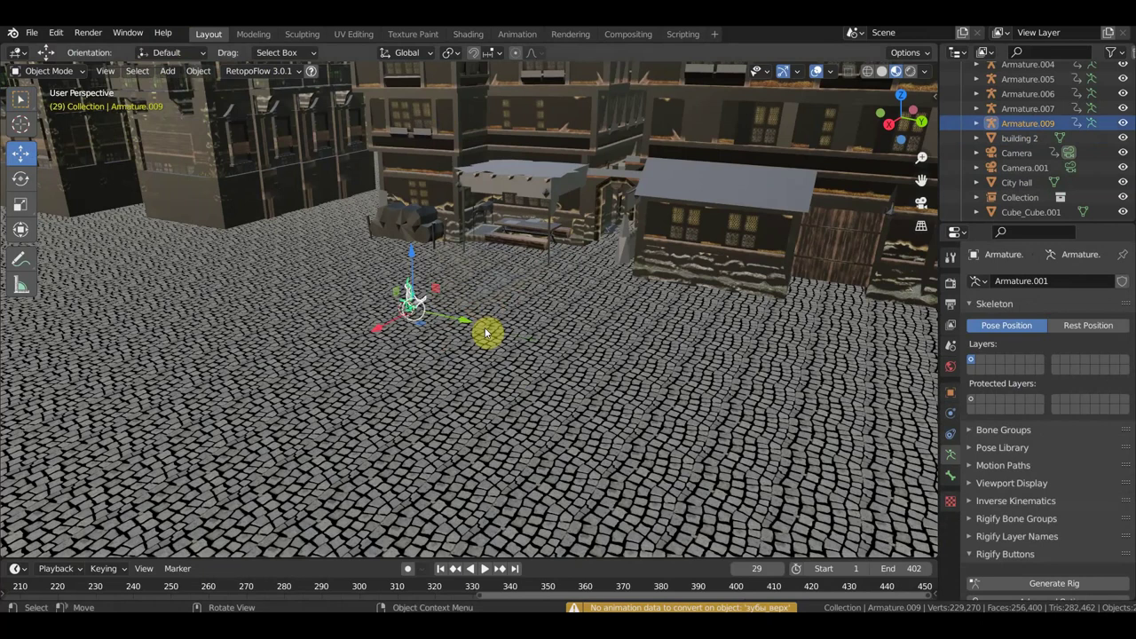
Re-enlarge the goose, set it farther left on the street, and play its animation to frame 58.
key(s)
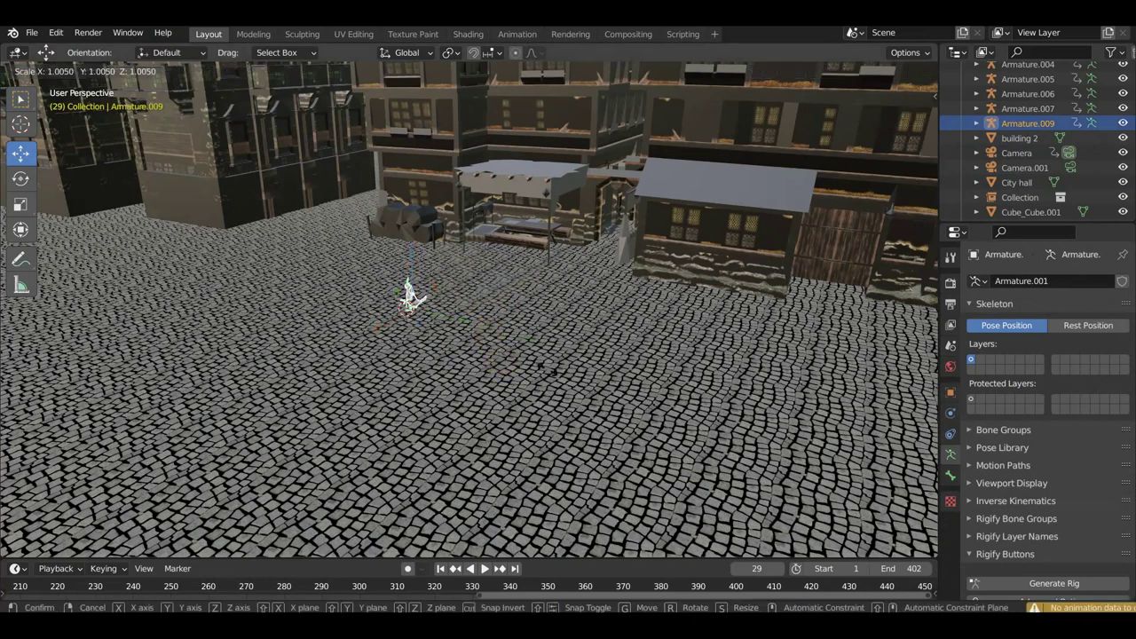
click(794, 399)
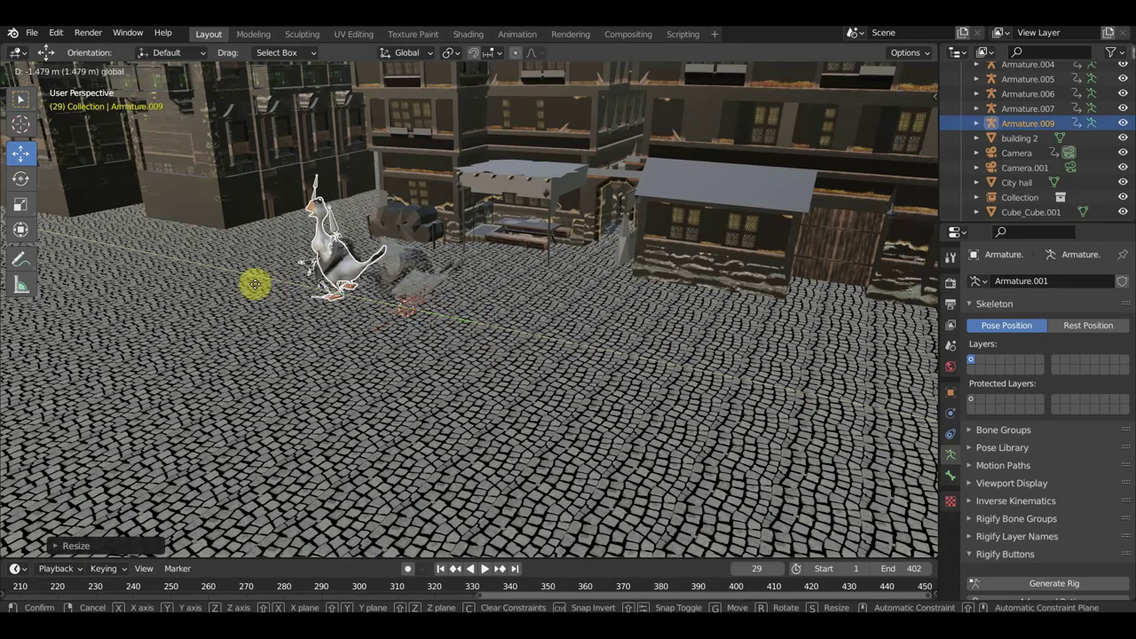
click(335, 304)
key(space)
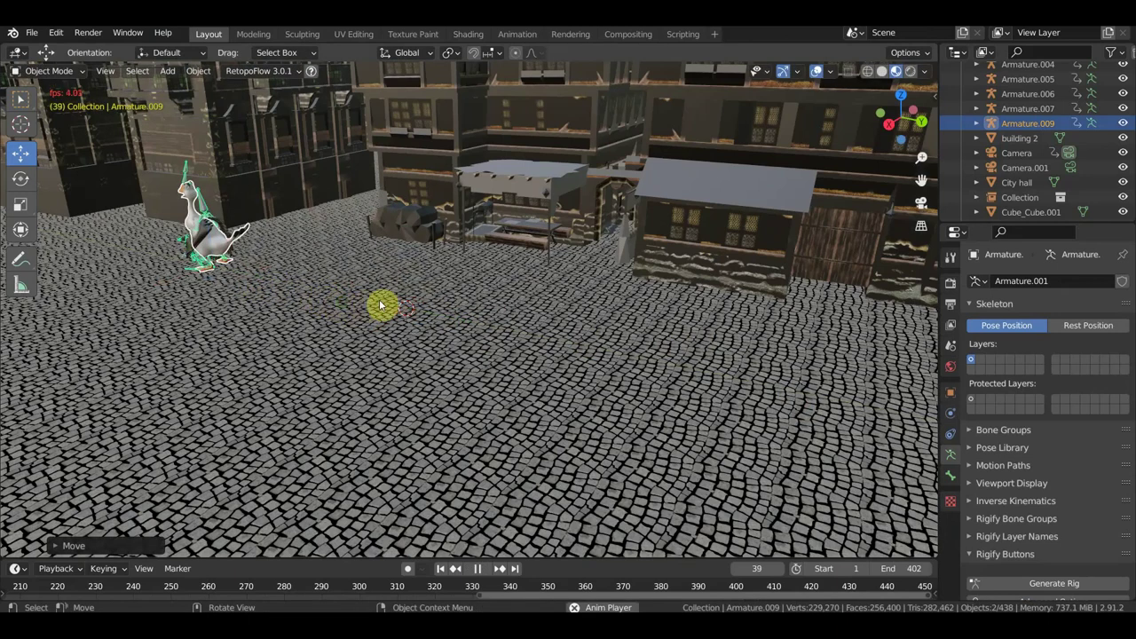
mouse_move(411, 305)
middle_down()
mouse_move(553, 299)
mouse_move(586, 346)
middle_up()
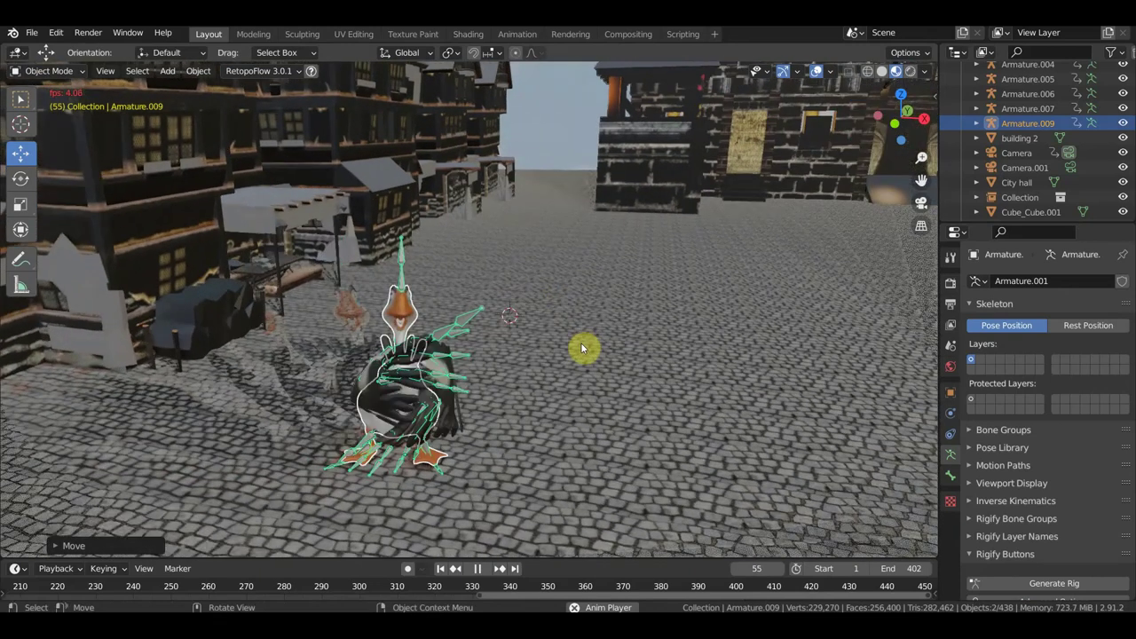
click(477, 568)
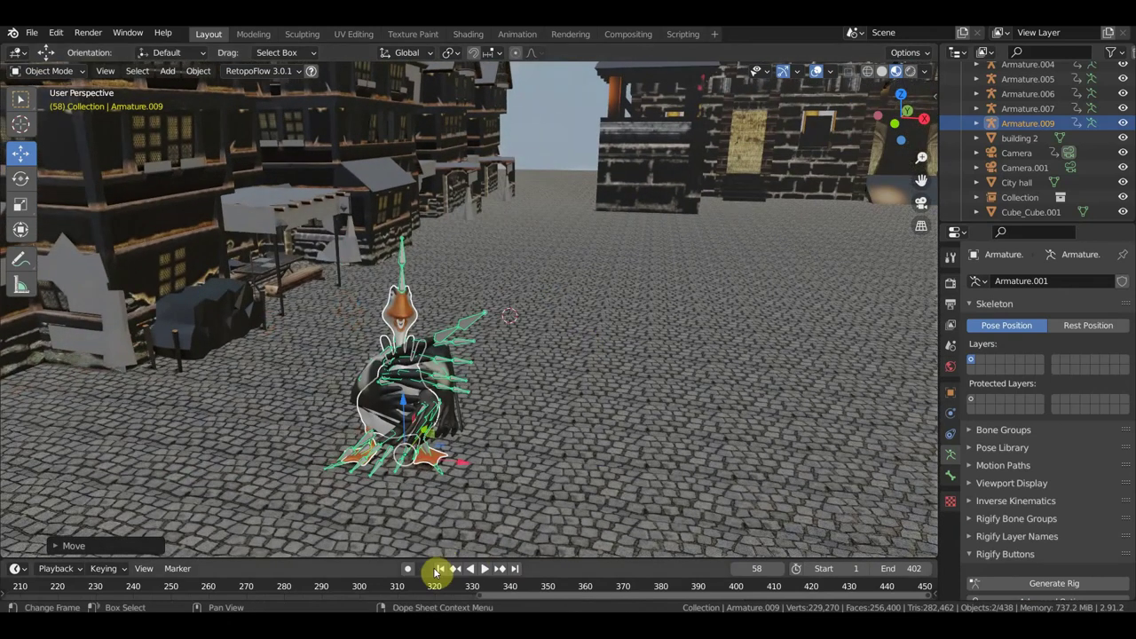
Rewind to frame 1, scale the goose up about 1.29 times, and replay its animation.
click(441, 569)
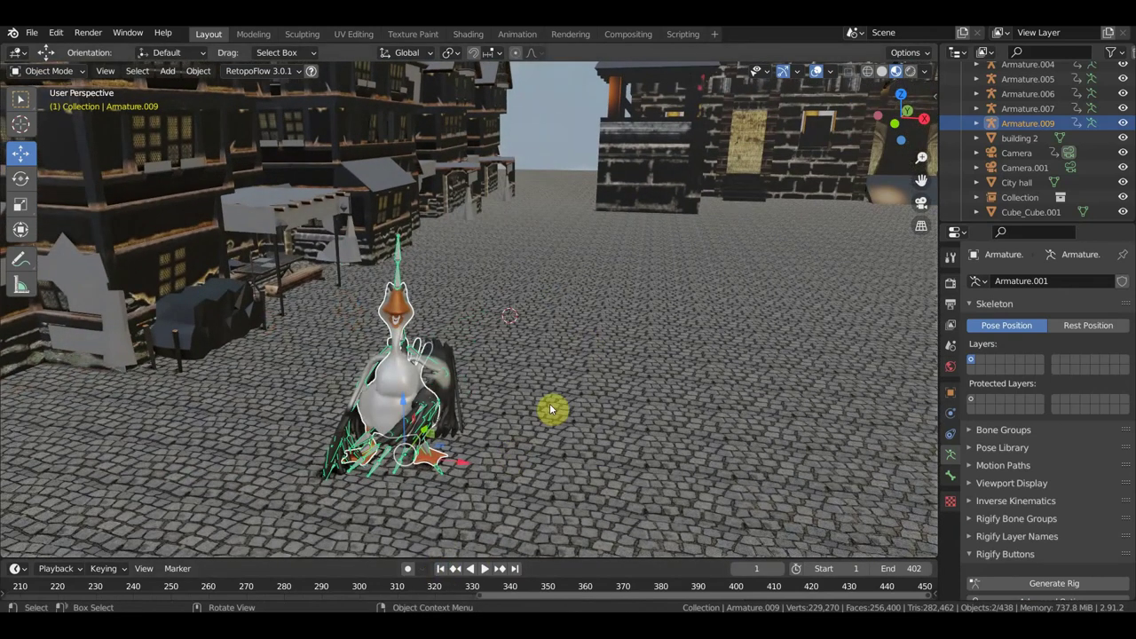
key(s)
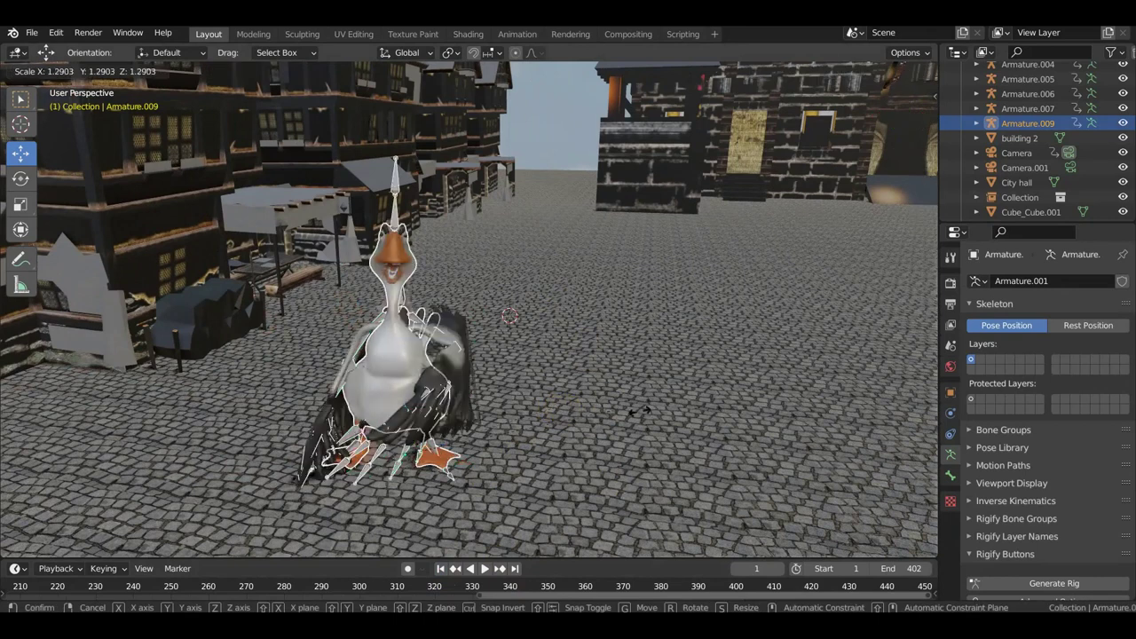
click(676, 416)
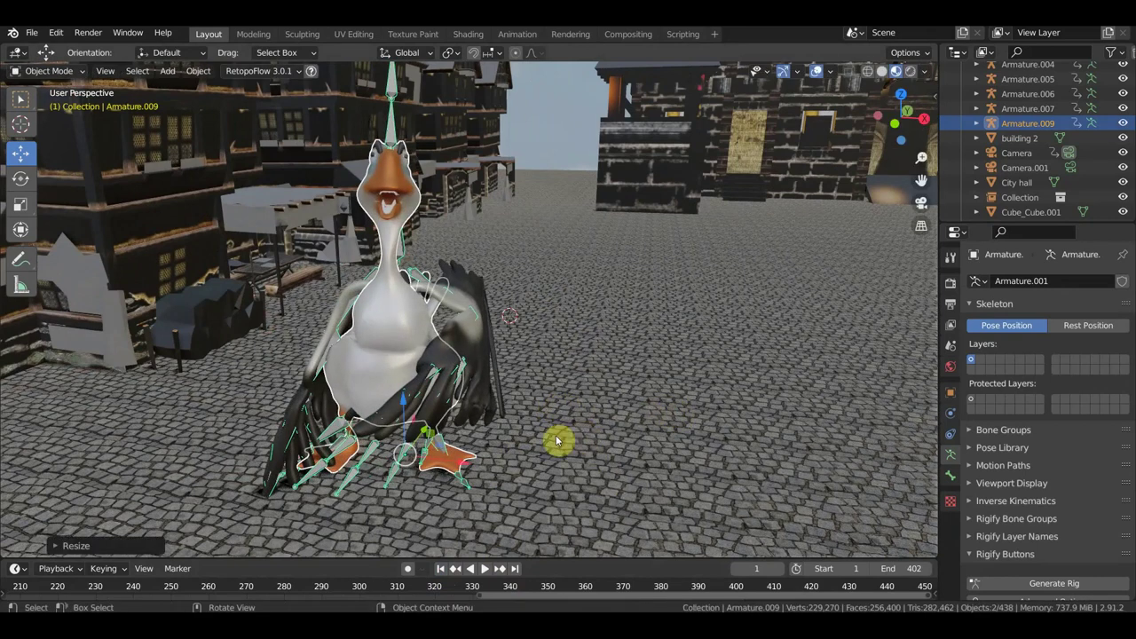
key(space)
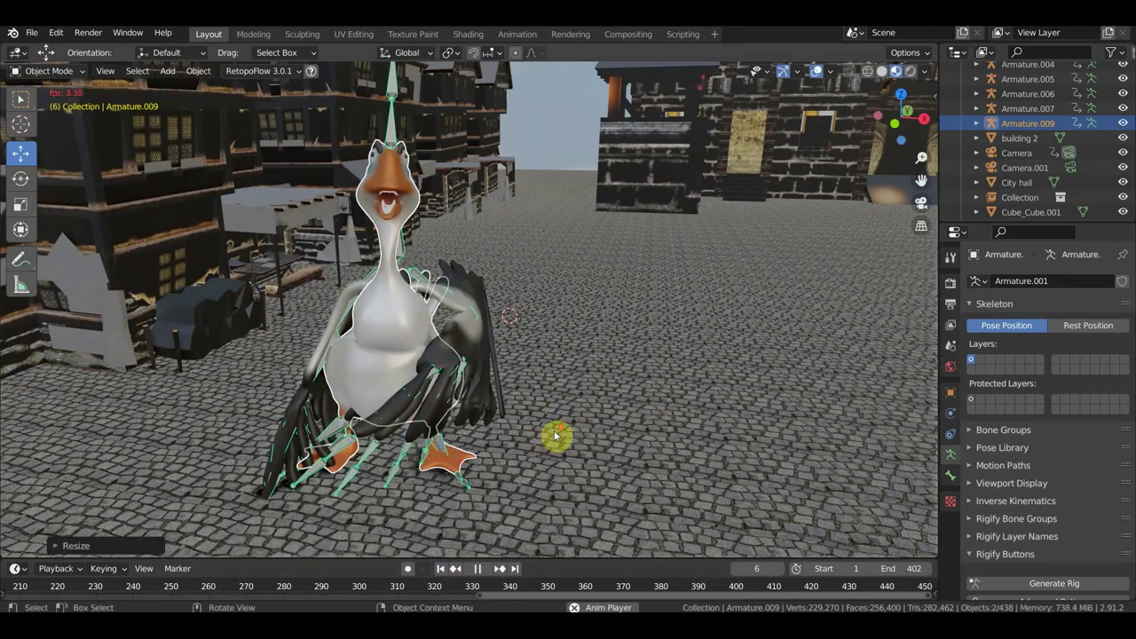
scroll(556, 435, down, 3)
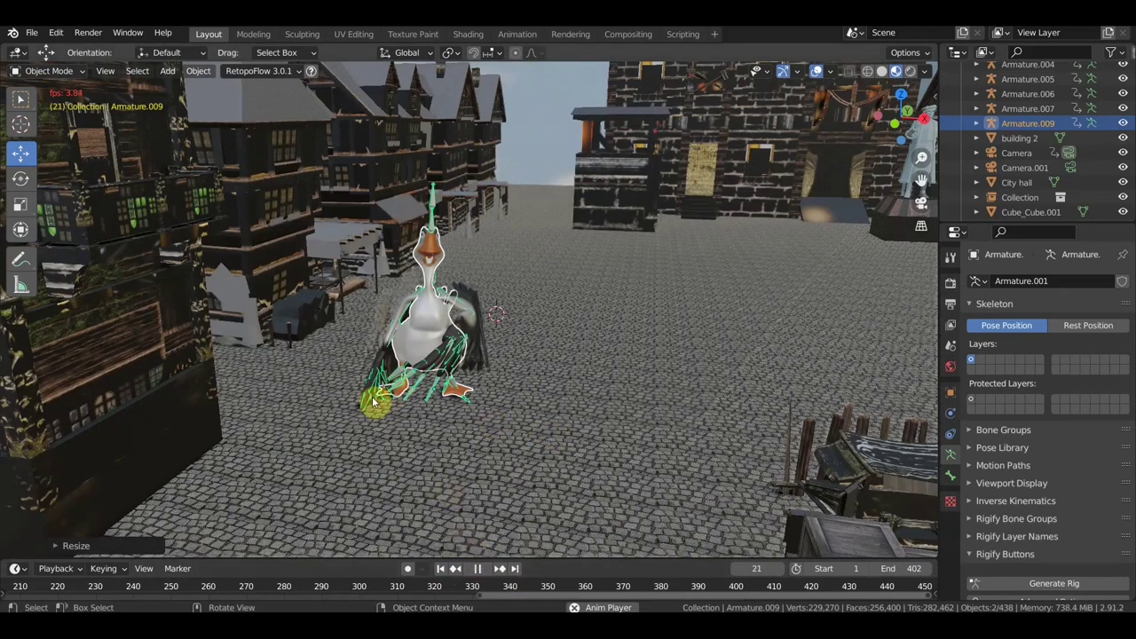
Stop playback at frame 29, reselect the goose rig, and check the mode menu without changing mode.
key(space)
click(433, 223)
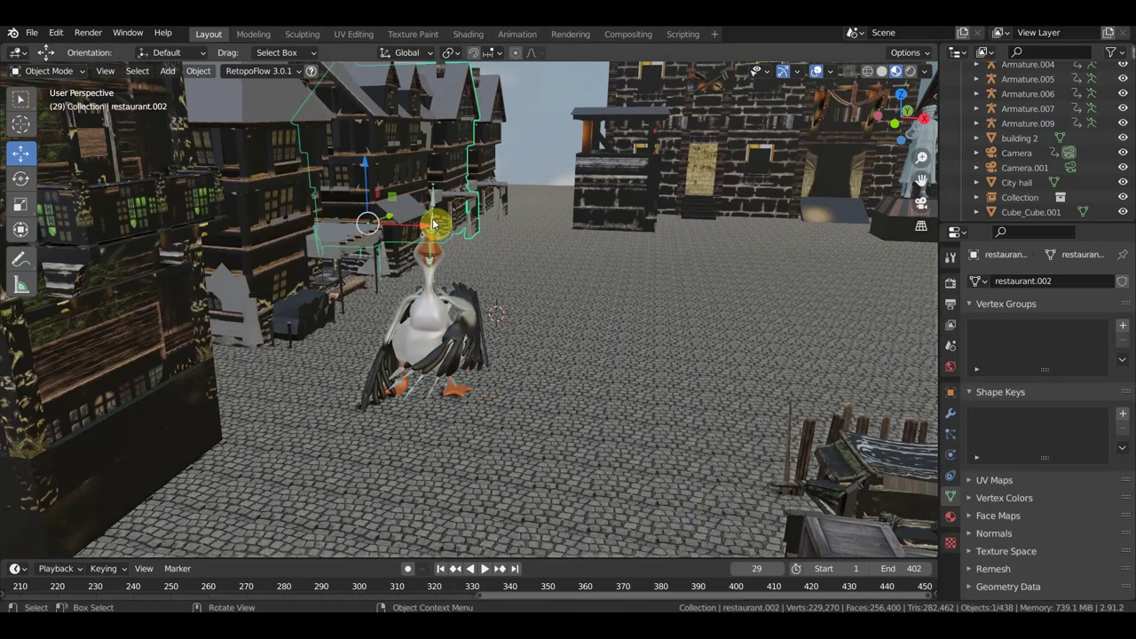
click(434, 224)
click(434, 229)
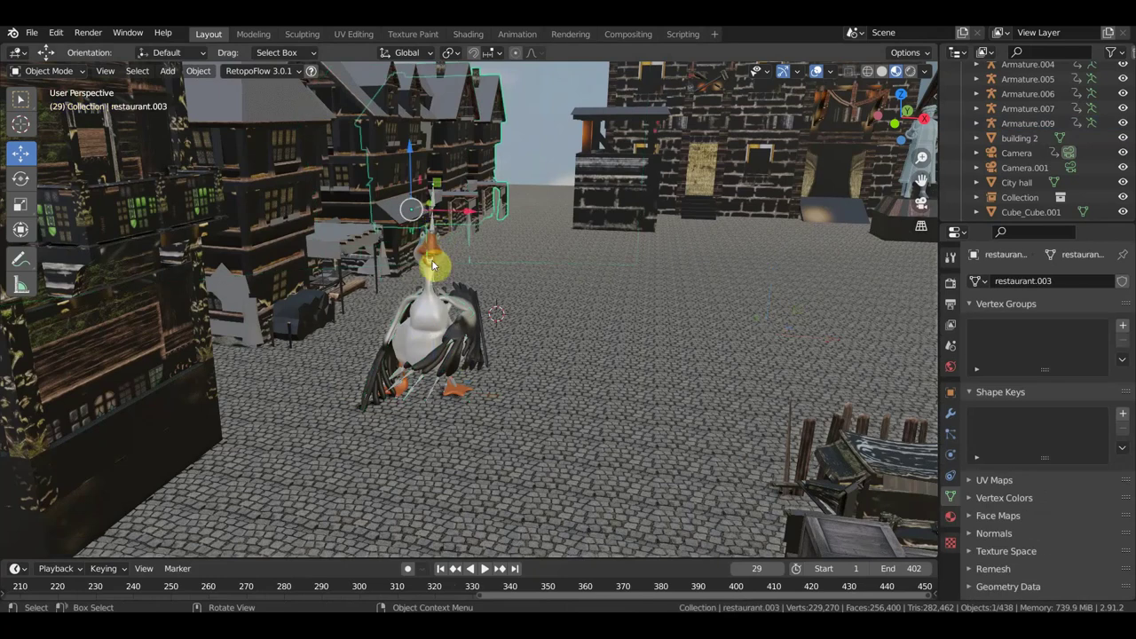
click(411, 394)
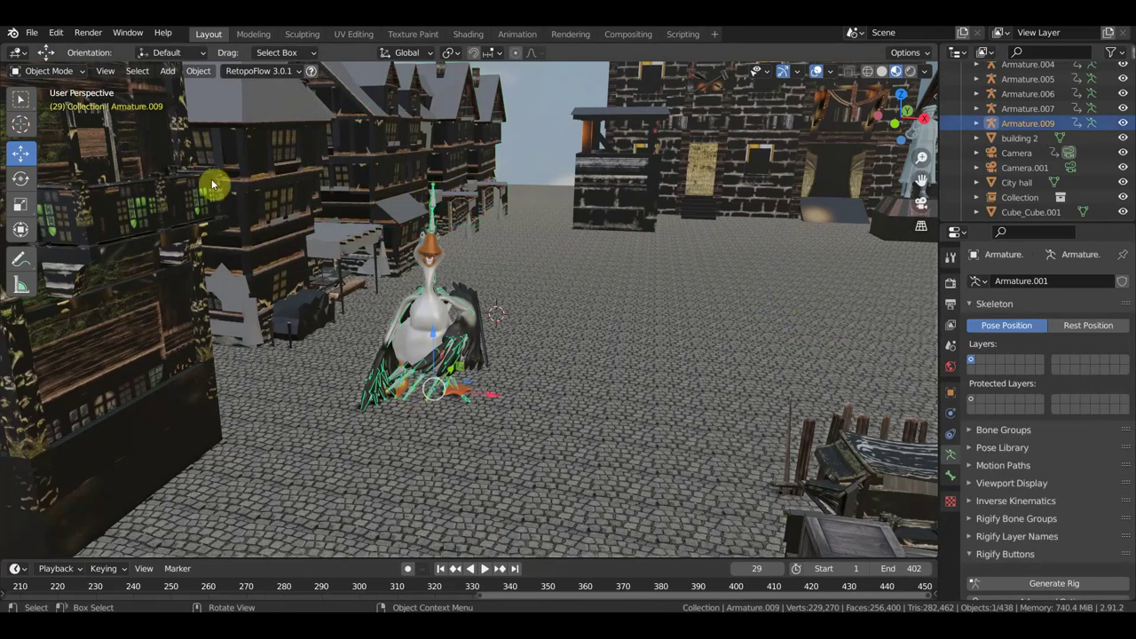
click(68, 72)
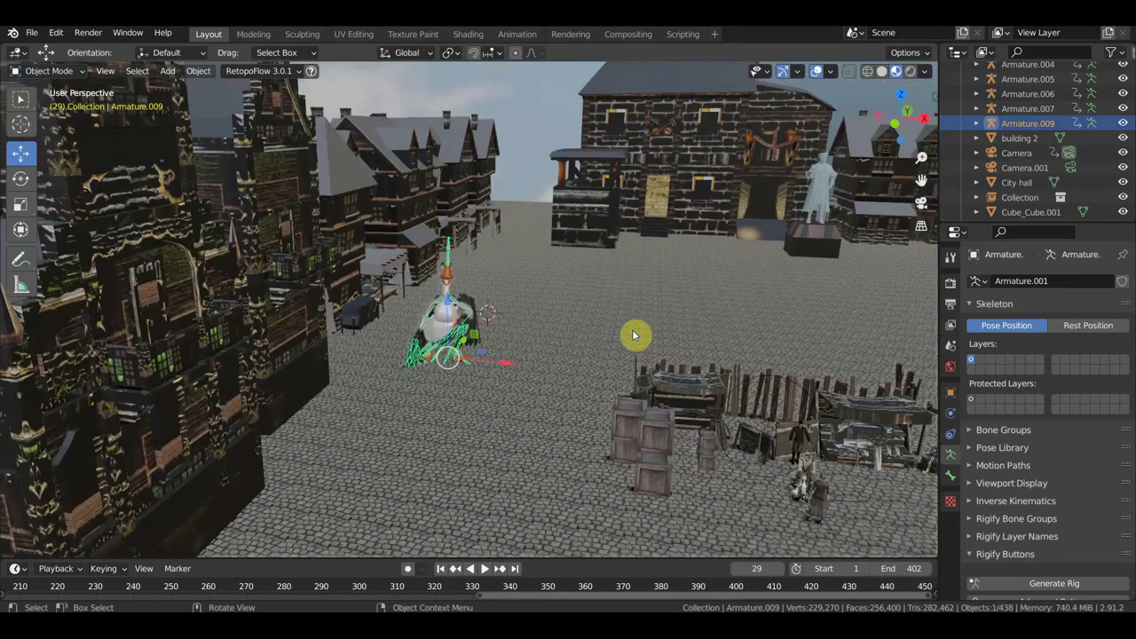
click(635, 335)
Select the goose rig and move it toward the lower left of the square.
mouse_move(635, 336)
middle_down()
mouse_move(591, 337)
mouse_move(506, 371)
mouse_move(413, 452)
mouse_move(353, 260)
middle_up()
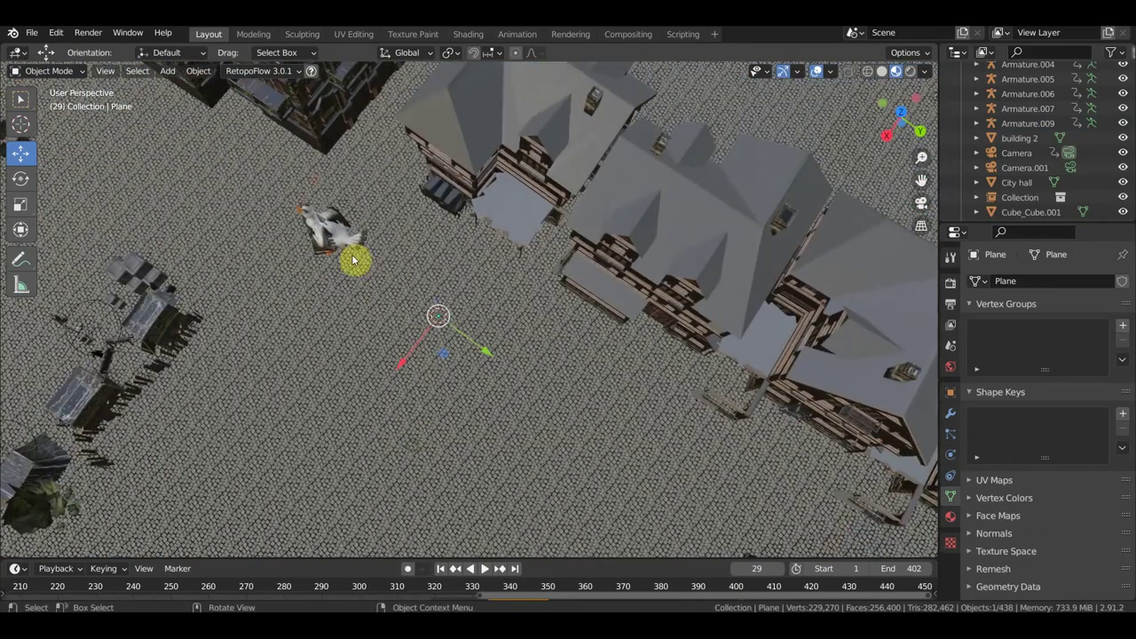
mouse_move(355, 195)
middle_down()
mouse_move(363, 151)
mouse_move(305, 208)
middle_up()
click(311, 220)
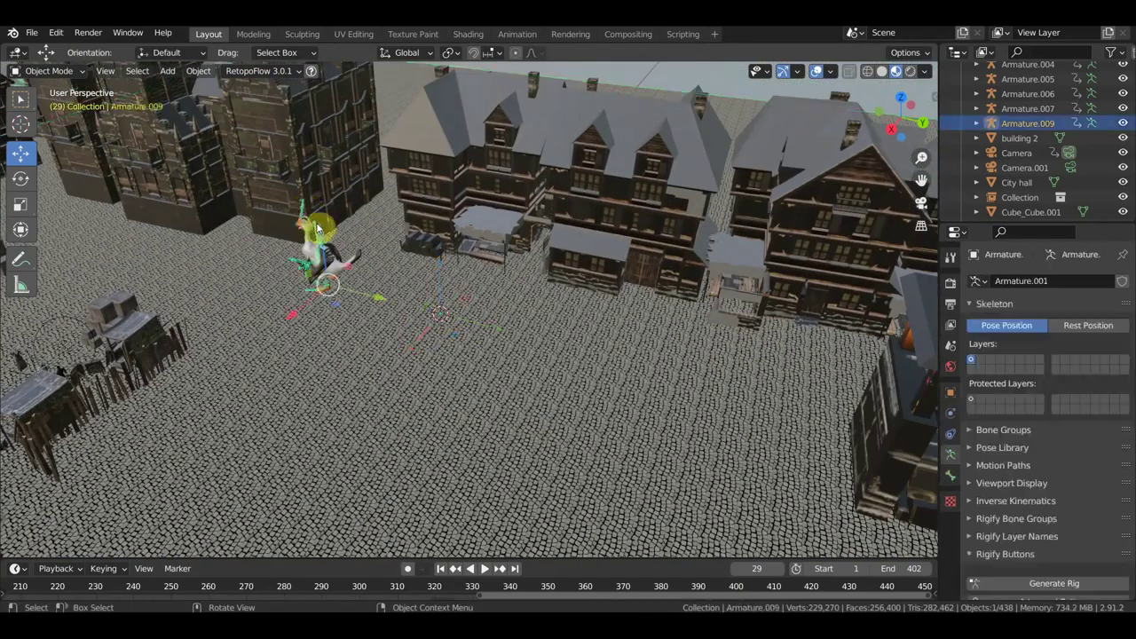
key(g)
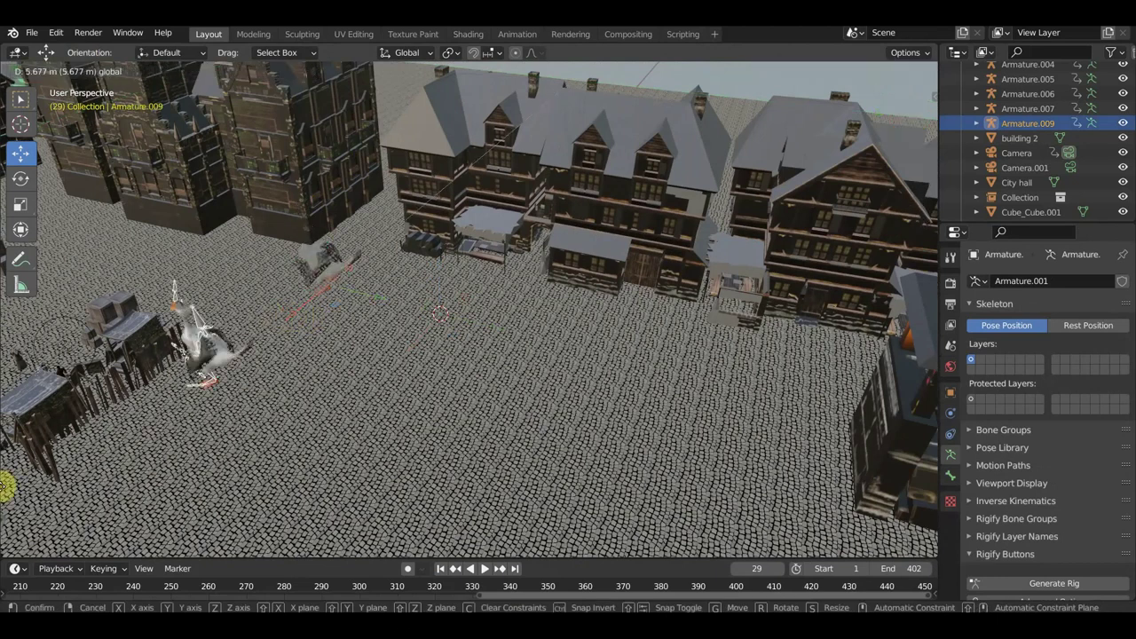
click(171, 475)
scroll(171, 476, down, 5)
middle_drag(284, 459, 338, 459)
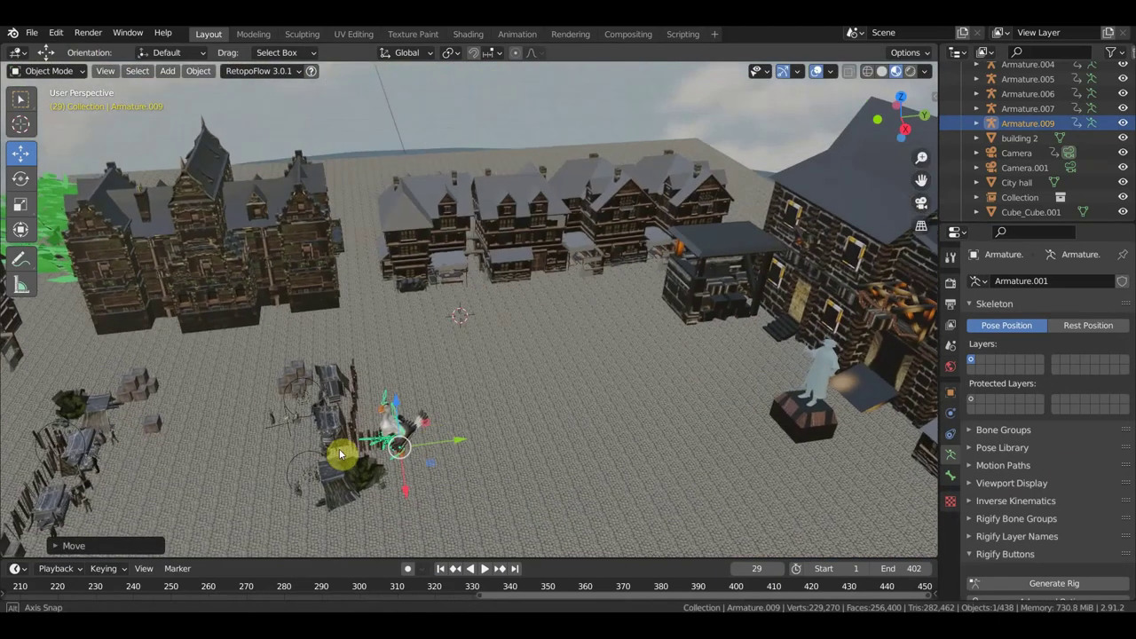
Shift the goose along the Y axis, then rotate it from top view.
key(g)
key(y)
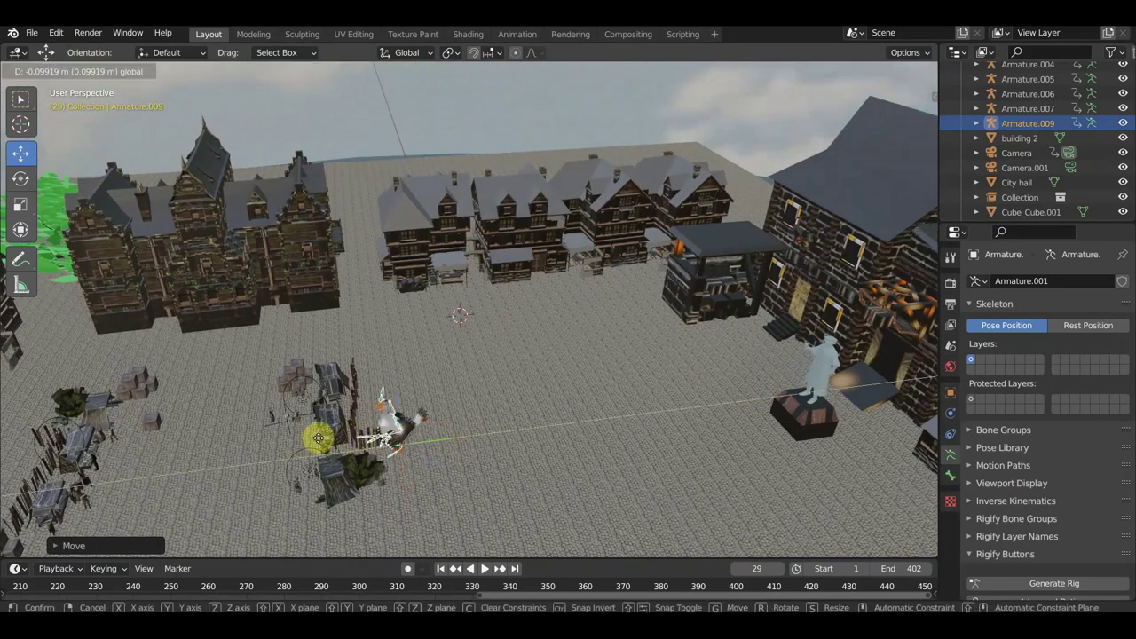
click(377, 435)
key(KP_7)
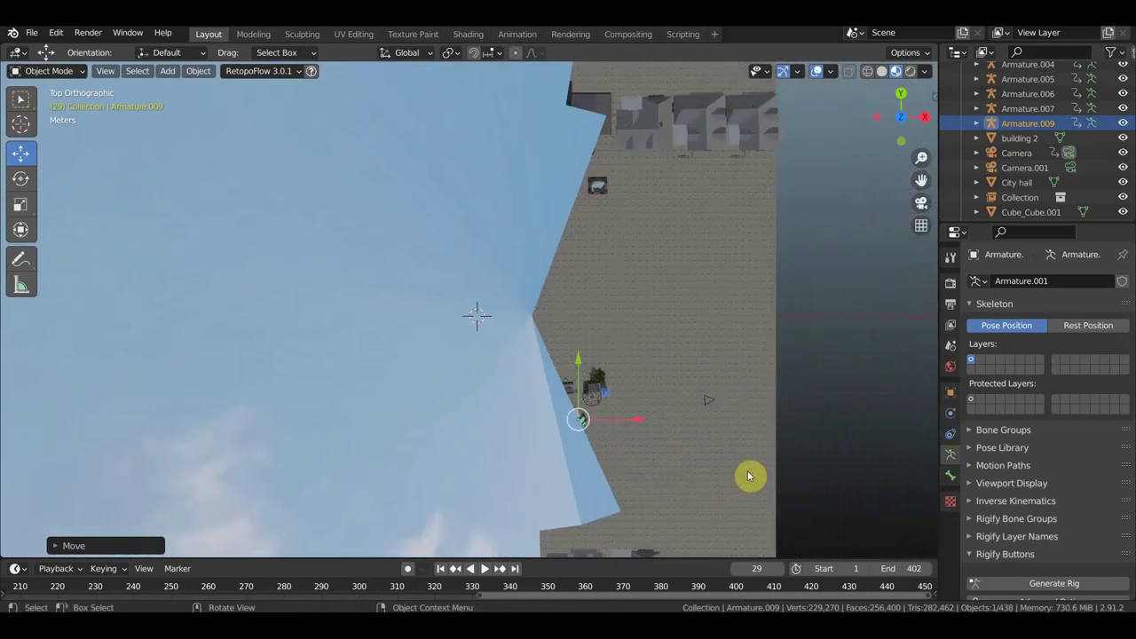
key(r)
click(325, 538)
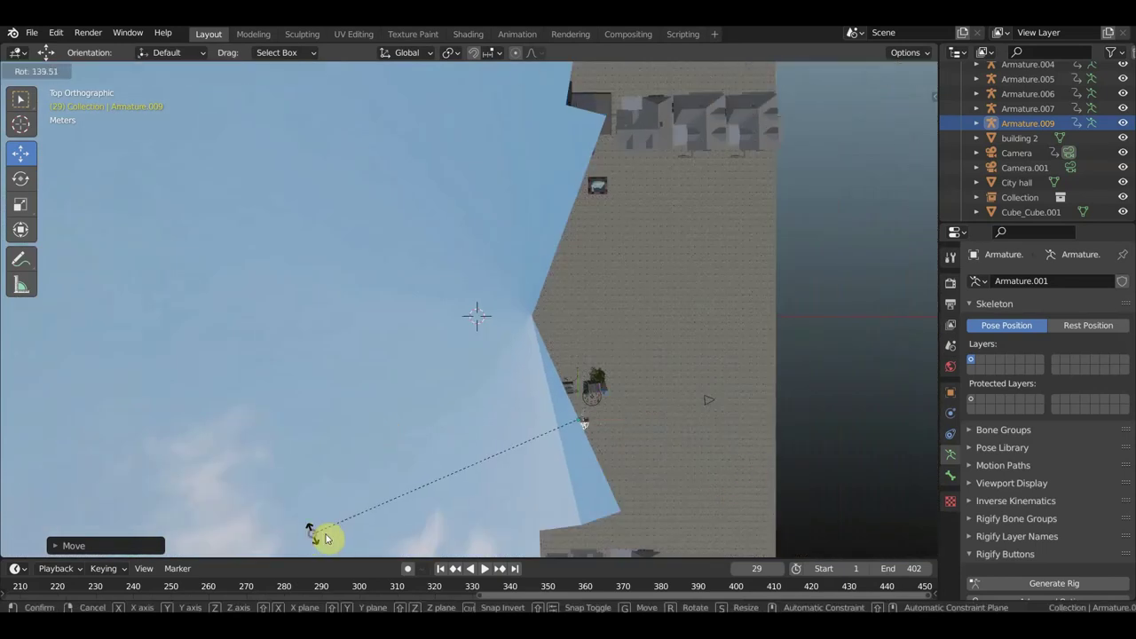
Slide the goose right along the X axis and rotate it again from top view.
middle_drag(616, 523, 469, 373)
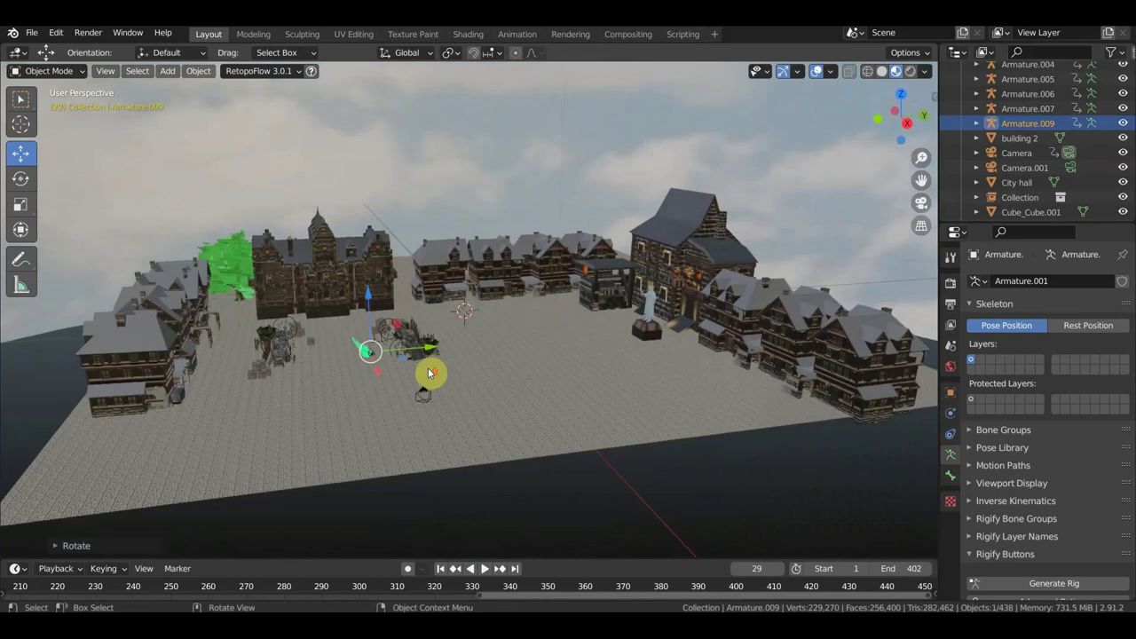
scroll(426, 374, up, 5)
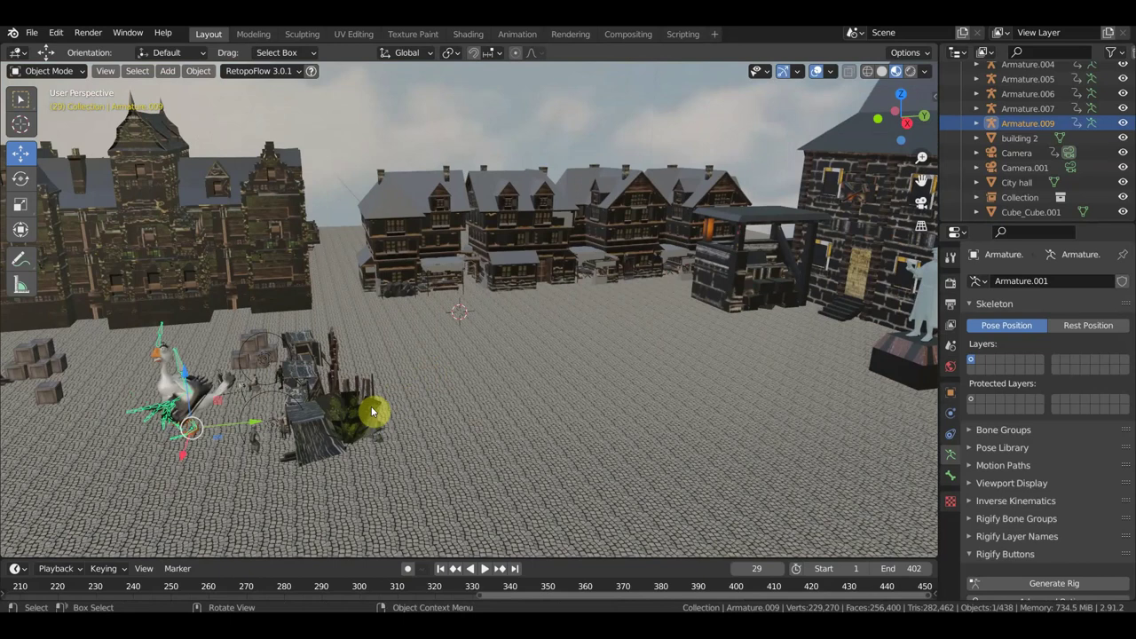
scroll(374, 418, down, 3)
scroll(380, 426, down, 4)
mouse_move(383, 432)
middle_down()
mouse_move(523, 429)
mouse_move(558, 393)
middle_up()
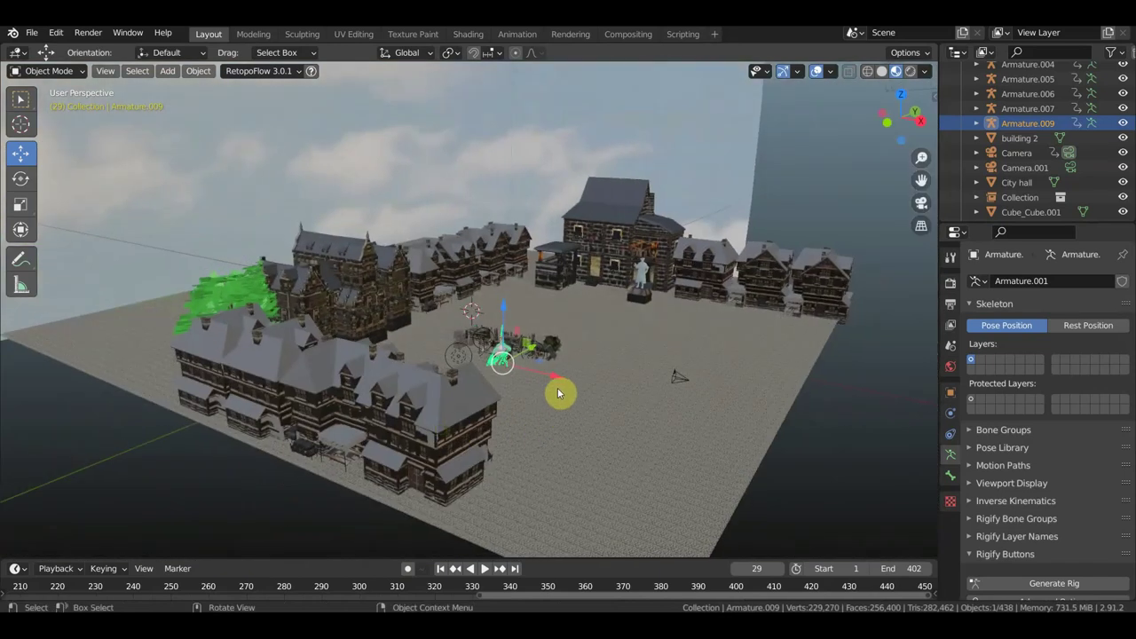
mouse_move(547, 380)
mouse_down()
mouse_move(679, 395)
mouse_move(702, 413)
mouse_up()
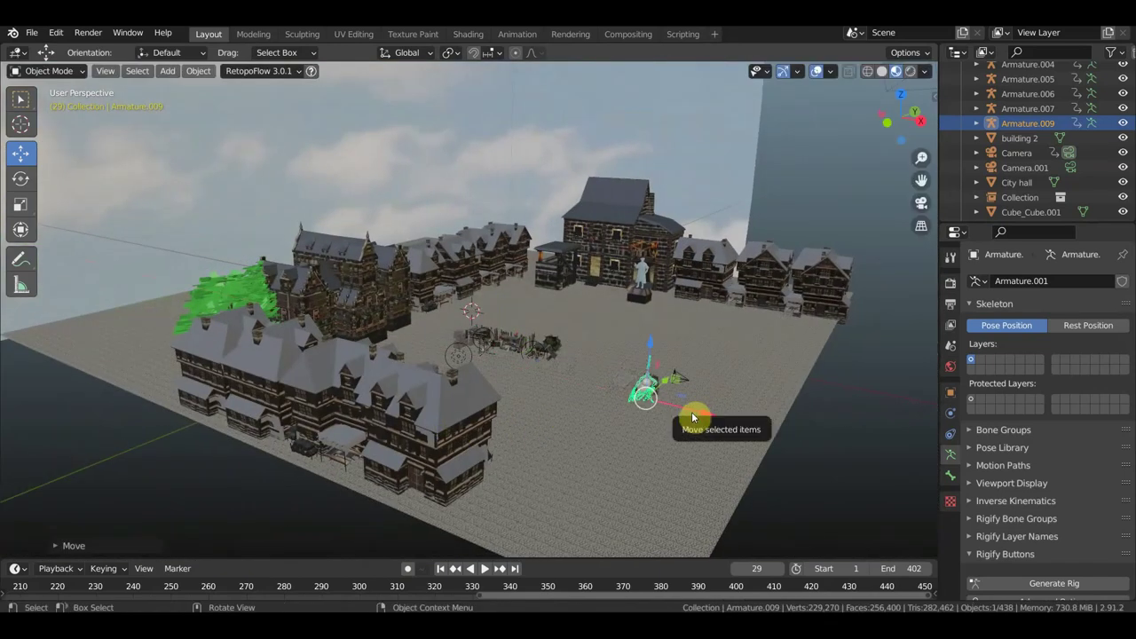
key(KP_7)
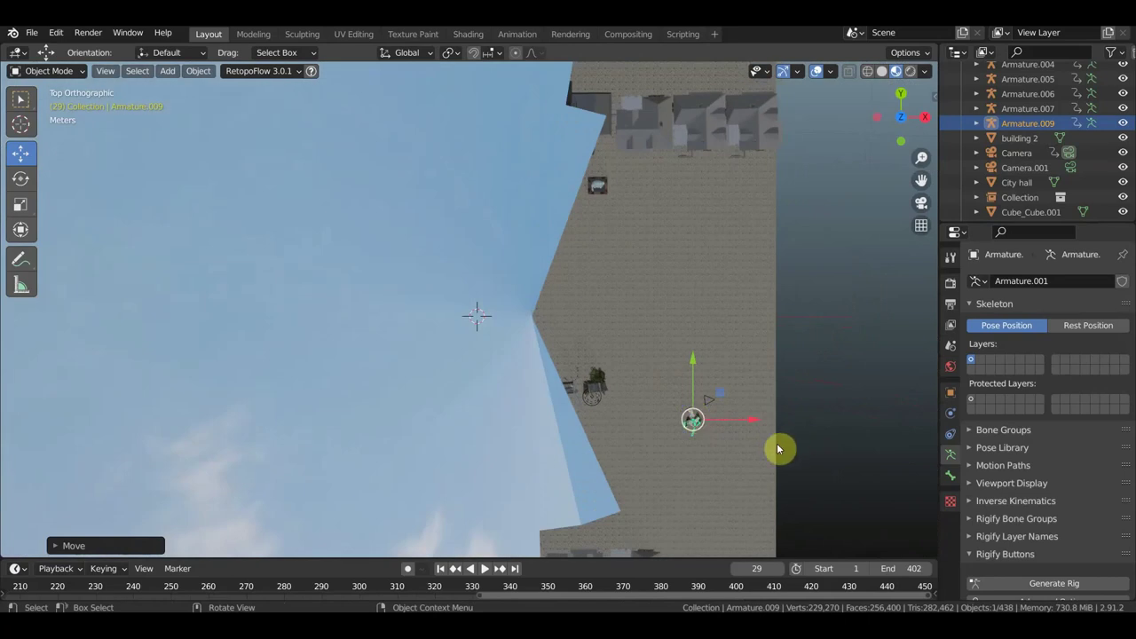
key(r)
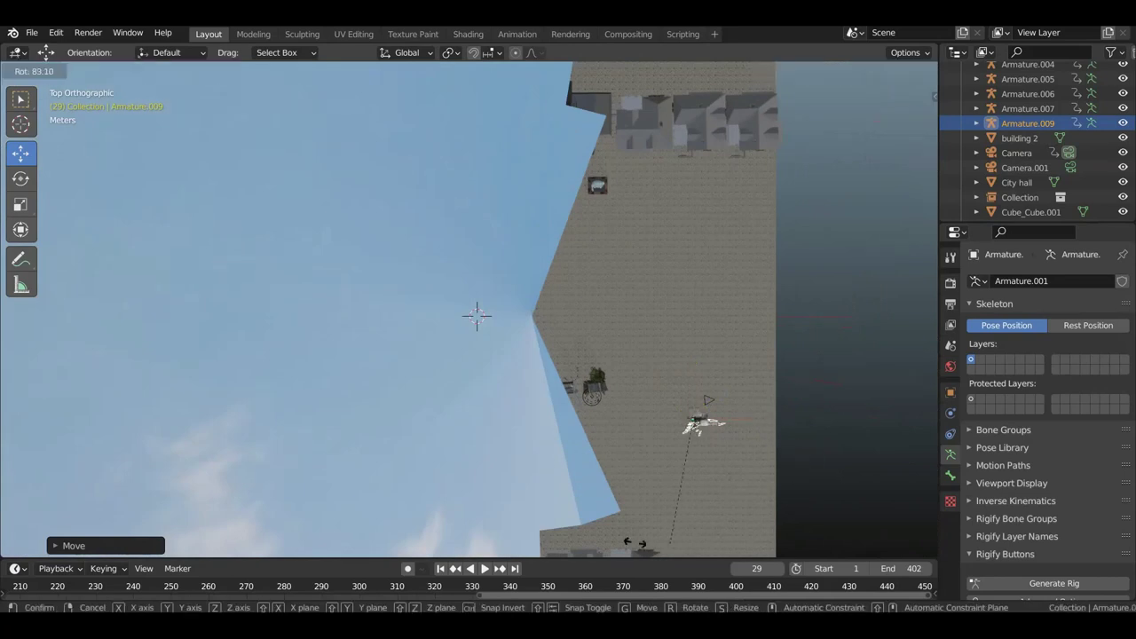
click(568, 451)
Rotate the goose once more to face its new direction.
mouse_move(757, 481)
middle_down()
mouse_move(634, 337)
mouse_move(613, 330)
mouse_move(463, 349)
middle_up()
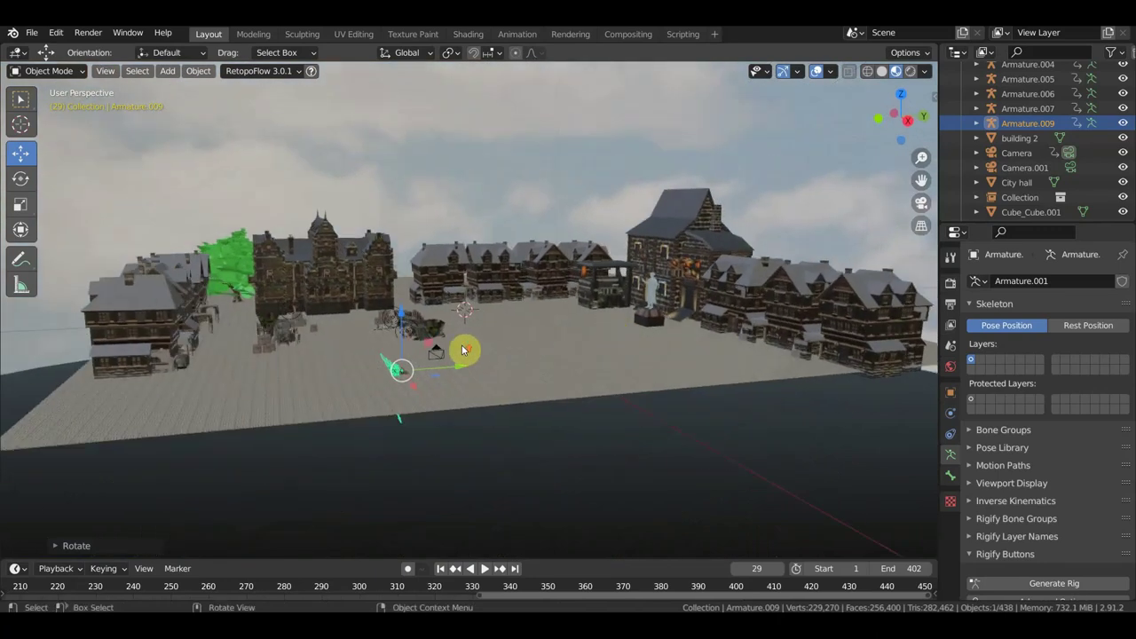
scroll(463, 349, up, 2)
scroll(457, 351, up, 2)
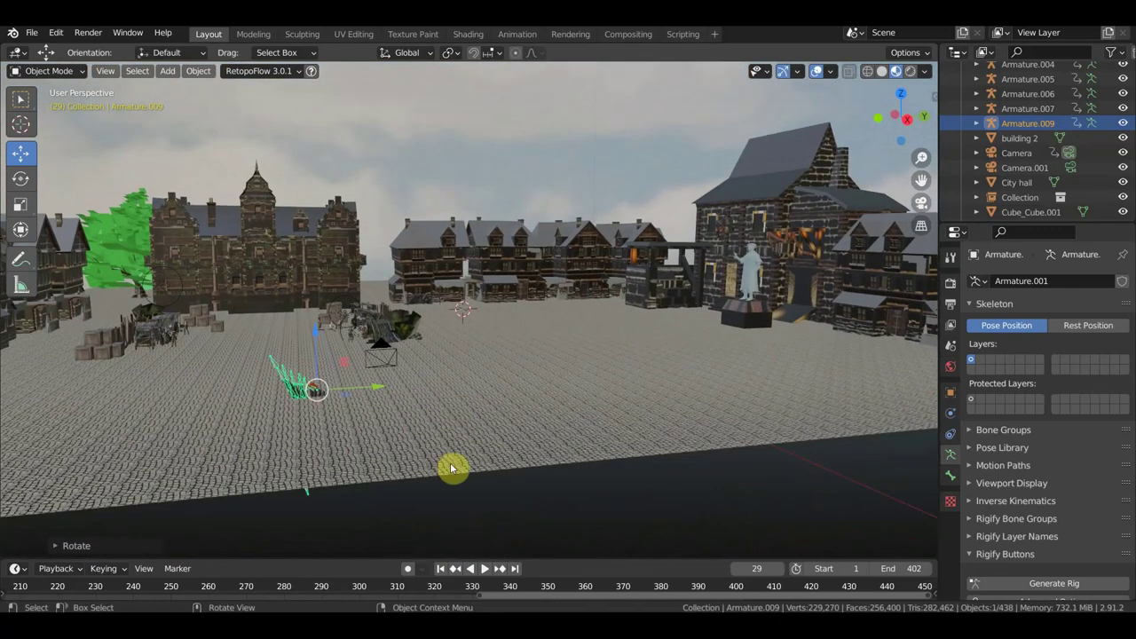
key(r)
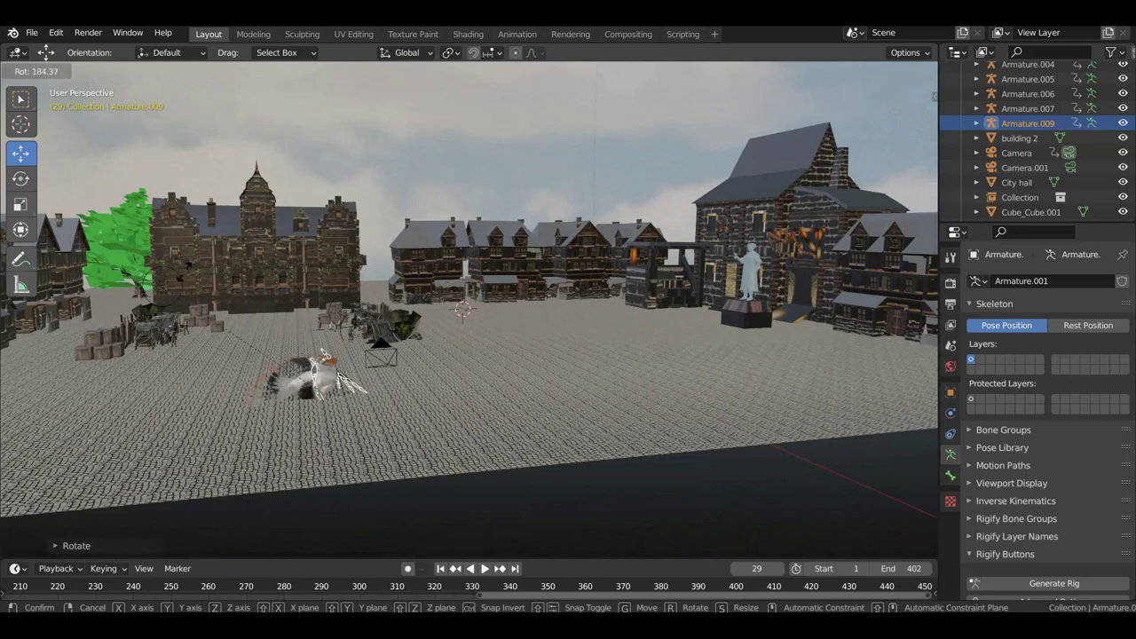
click(234, 274)
Tumble the goose rig upright using the combined move, rotate and scale gizmo.
click(21, 228)
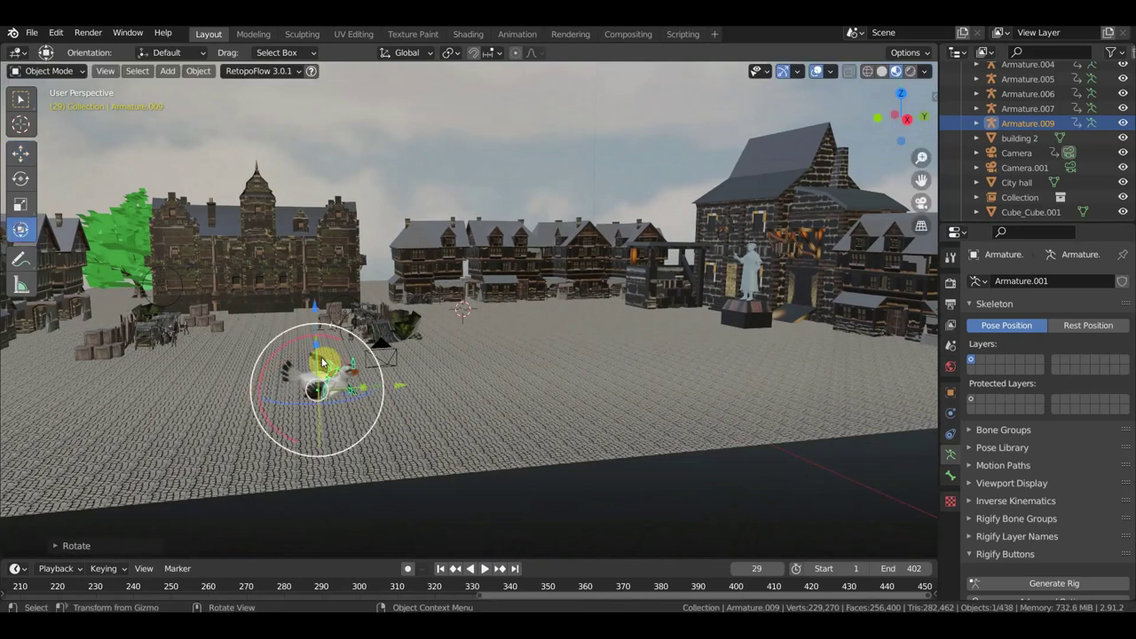
middle_drag(388, 388, 317, 385)
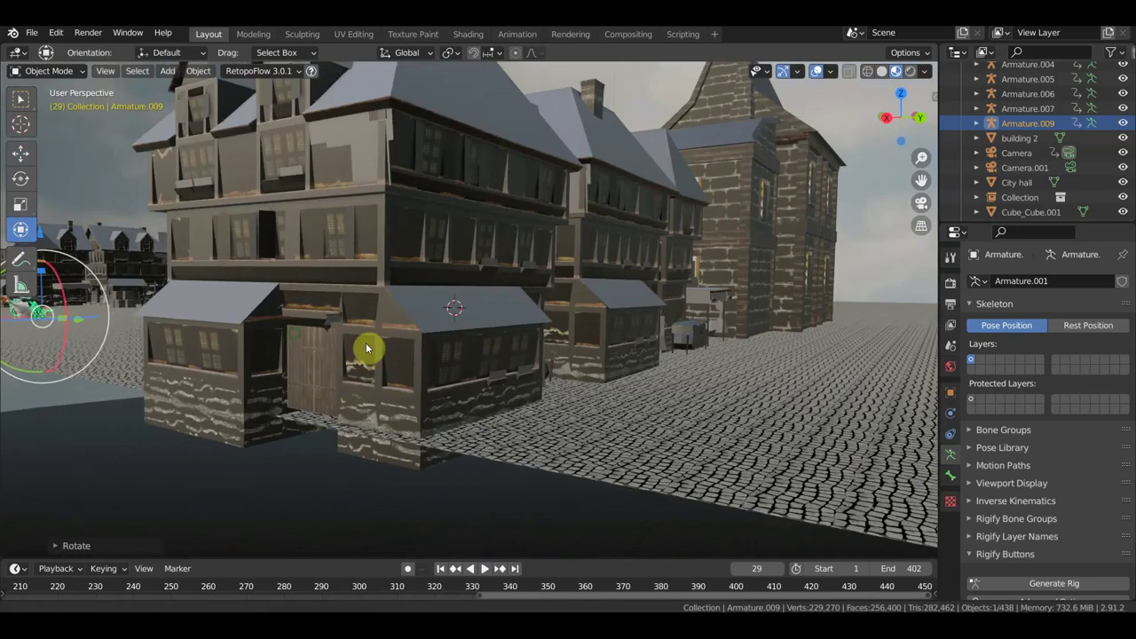
scroll(294, 336, down, 5)
middle_drag(451, 388, 439, 426)
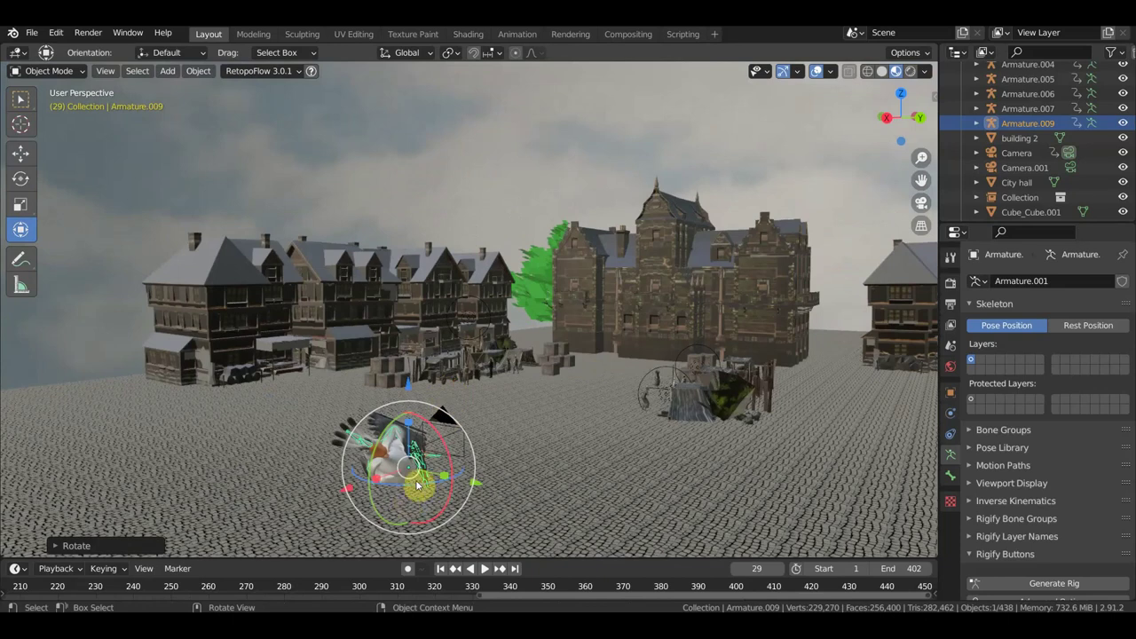
mouse_move(418, 485)
mouse_down()
mouse_move(413, 470)
mouse_move(435, 444)
mouse_move(545, 452)
mouse_up()
middle_drag(545, 452, 695, 446)
drag(695, 438, 720, 468)
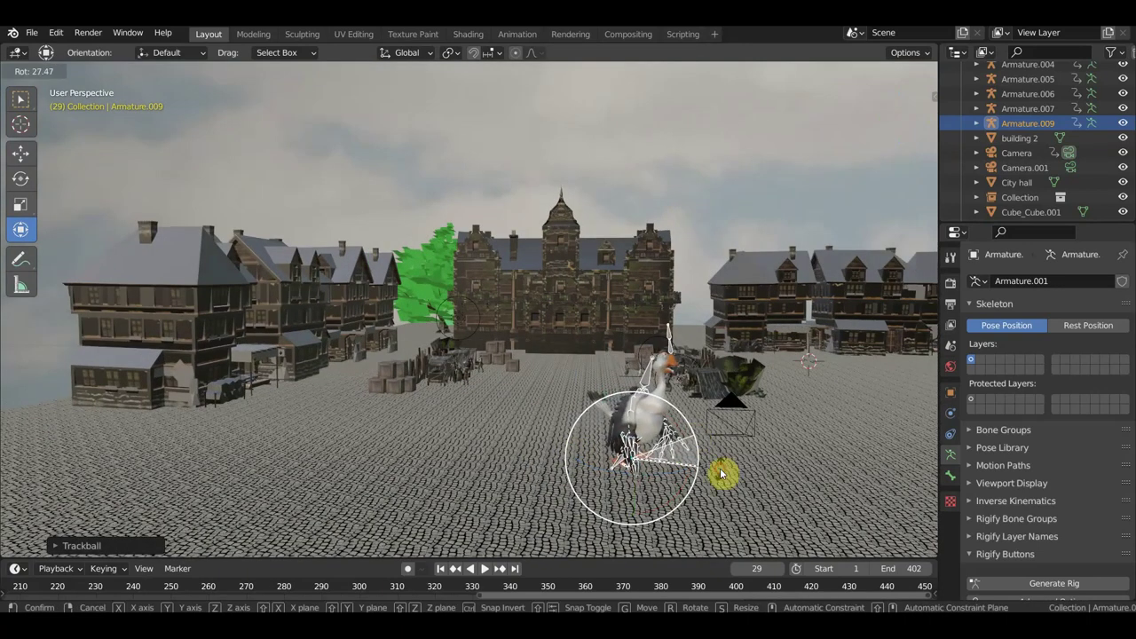
click(720, 475)
Slide the goose along X beside the mossy stump and rotate its wing bones.
mouse_move(784, 485)
middle_down()
mouse_move(894, 489)
mouse_move(871, 393)
middle_up()
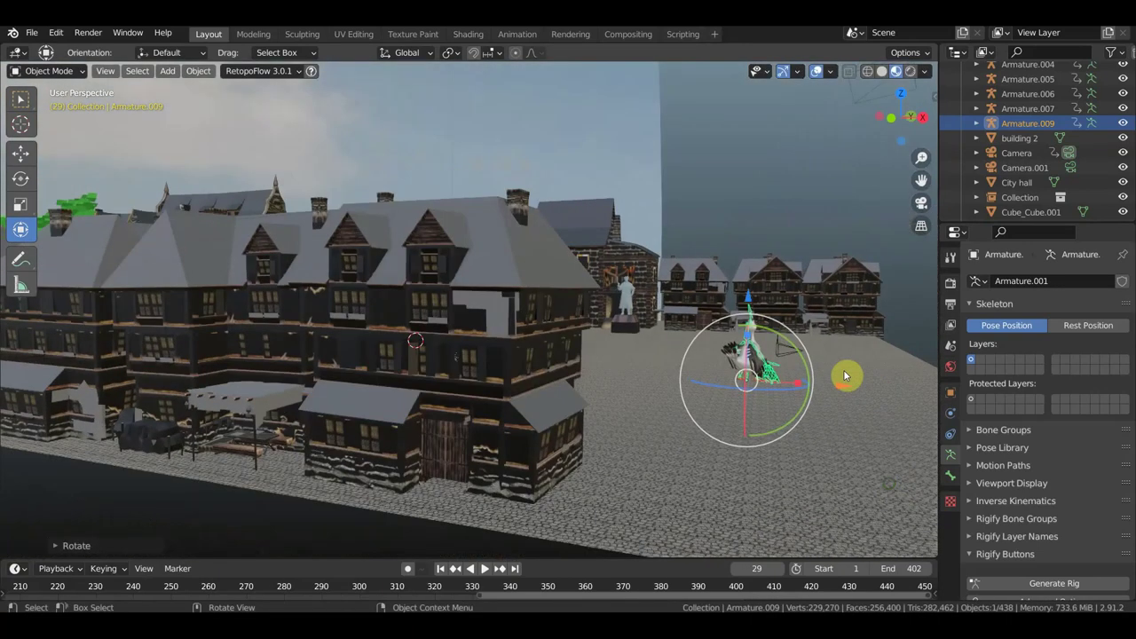
mouse_move(825, 385)
mouse_down()
mouse_move(632, 383)
mouse_move(630, 396)
mouse_up()
mouse_move(630, 396)
middle_down()
mouse_move(467, 400)
mouse_move(635, 415)
mouse_move(695, 333)
mouse_move(756, 381)
mouse_move(520, 380)
middle_up()
scroll(635, 415, up, 5)
scroll(701, 388, up, 2)
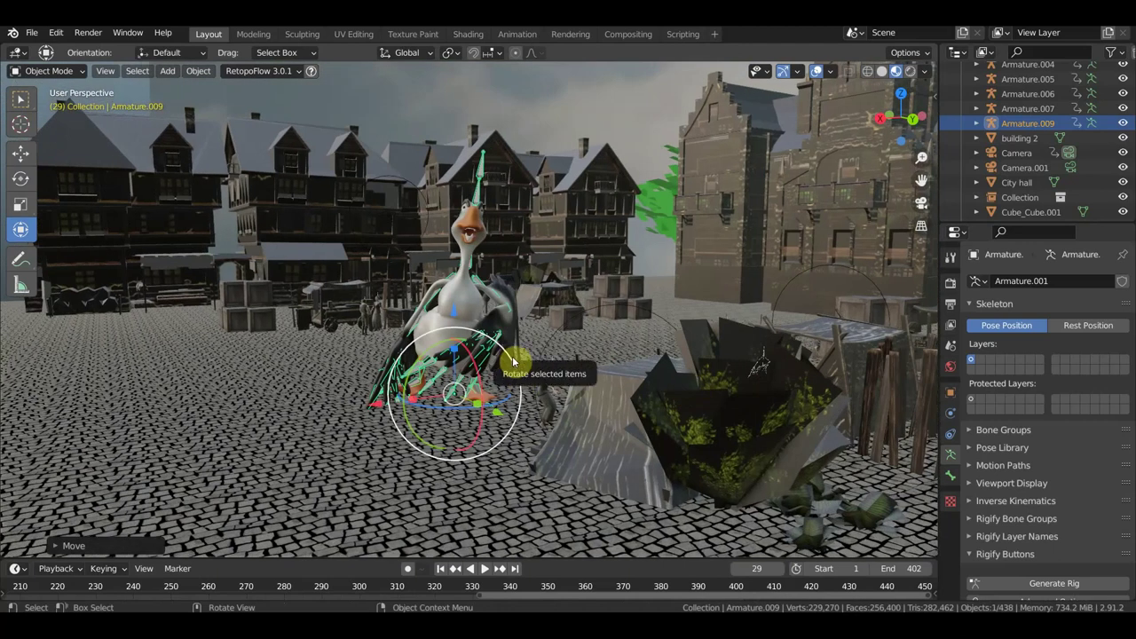
drag(512, 360, 513, 346)
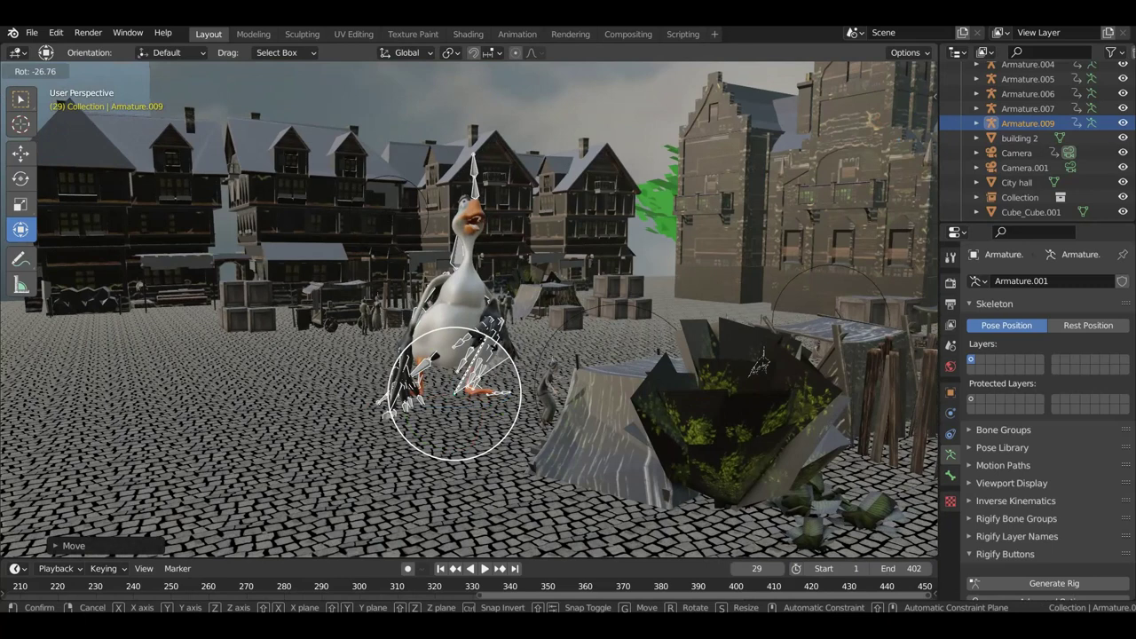
drag(484, 348, 482, 347)
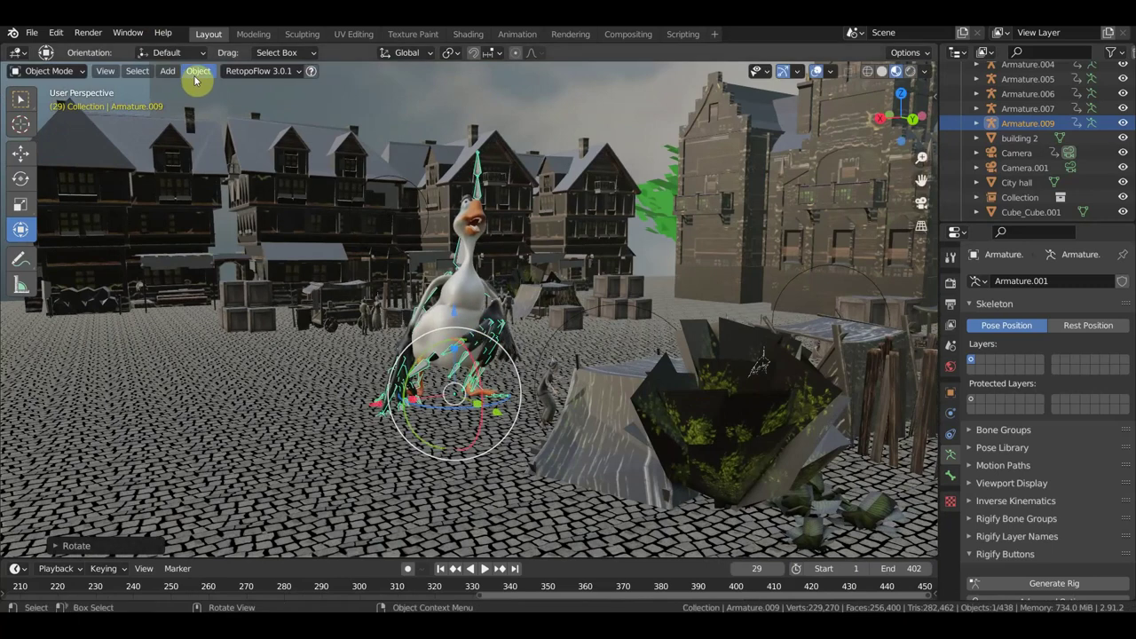
Set the goose's origin to its geometry, then rotate the goose rig about 29 degrees further.
click(193, 73)
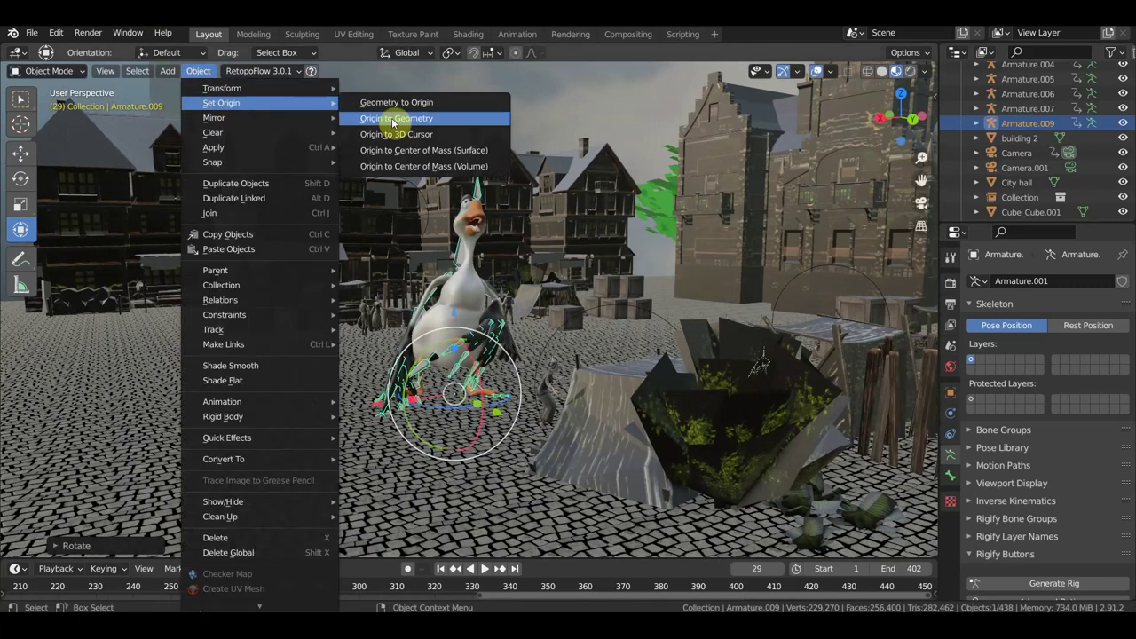
click(422, 125)
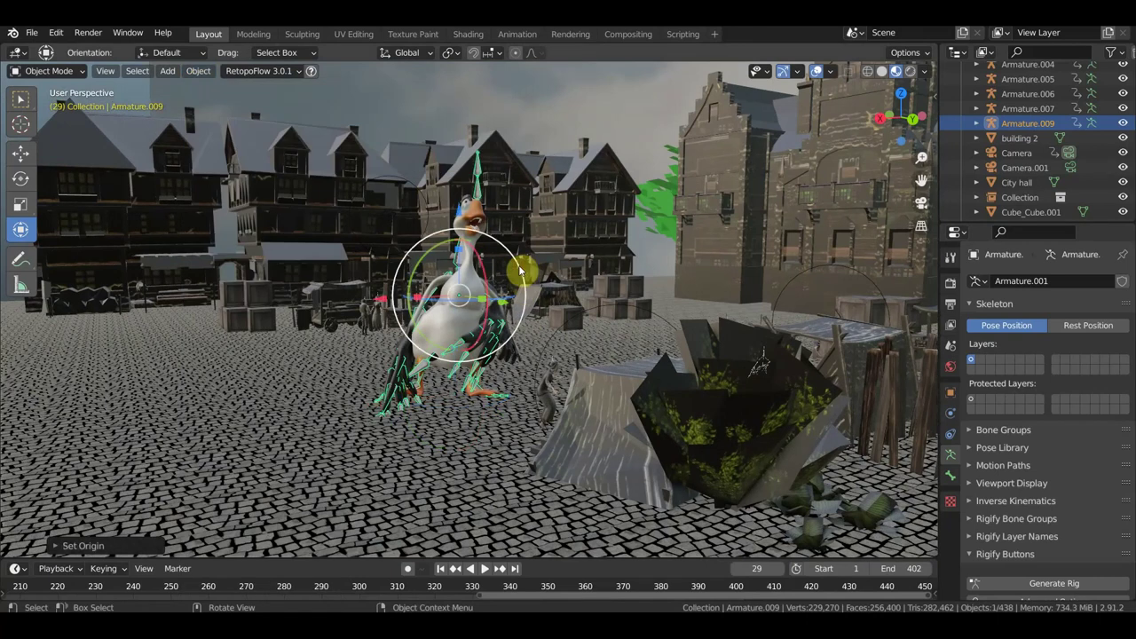
drag(521, 270, 518, 265)
click(559, 295)
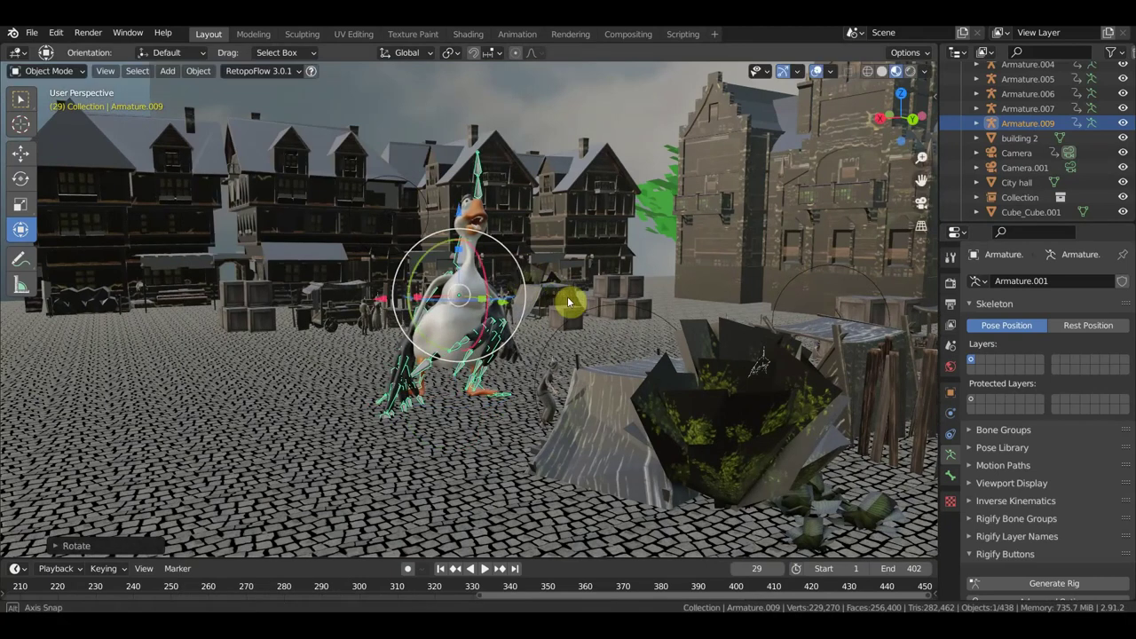
middle_drag(563, 296, 675, 302)
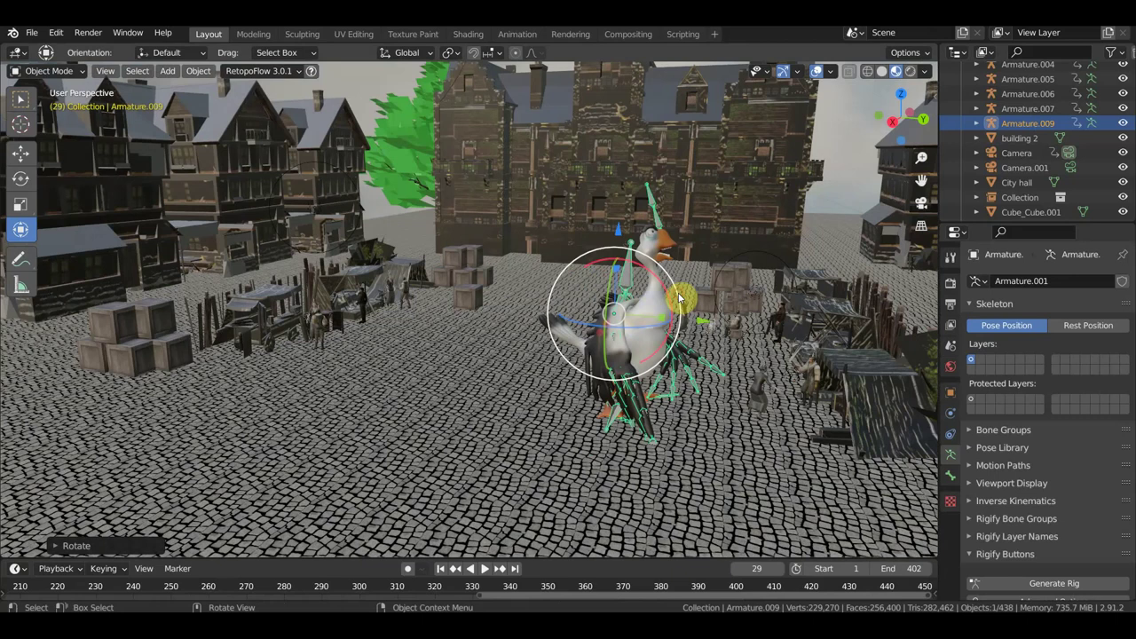
mouse_move(675, 302)
mouse_down()
mouse_move(679, 312)
mouse_move(690, 299)
mouse_up()
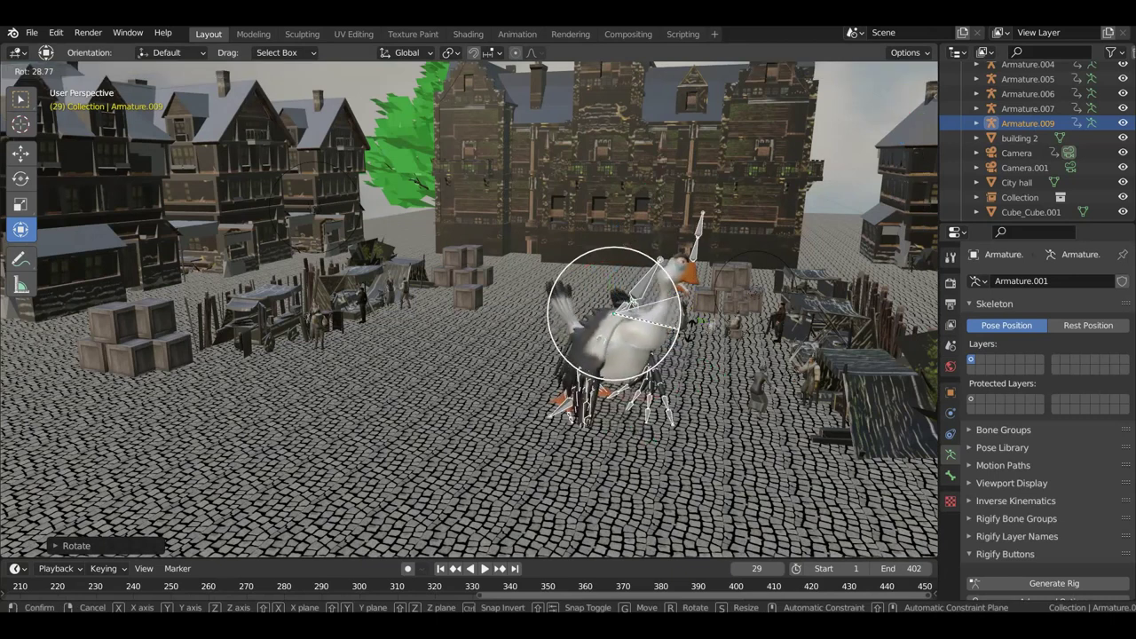
click(738, 322)
mouse_move(739, 322)
middle_down()
mouse_move(895, 323)
mouse_move(844, 332)
mouse_move(785, 374)
middle_up()
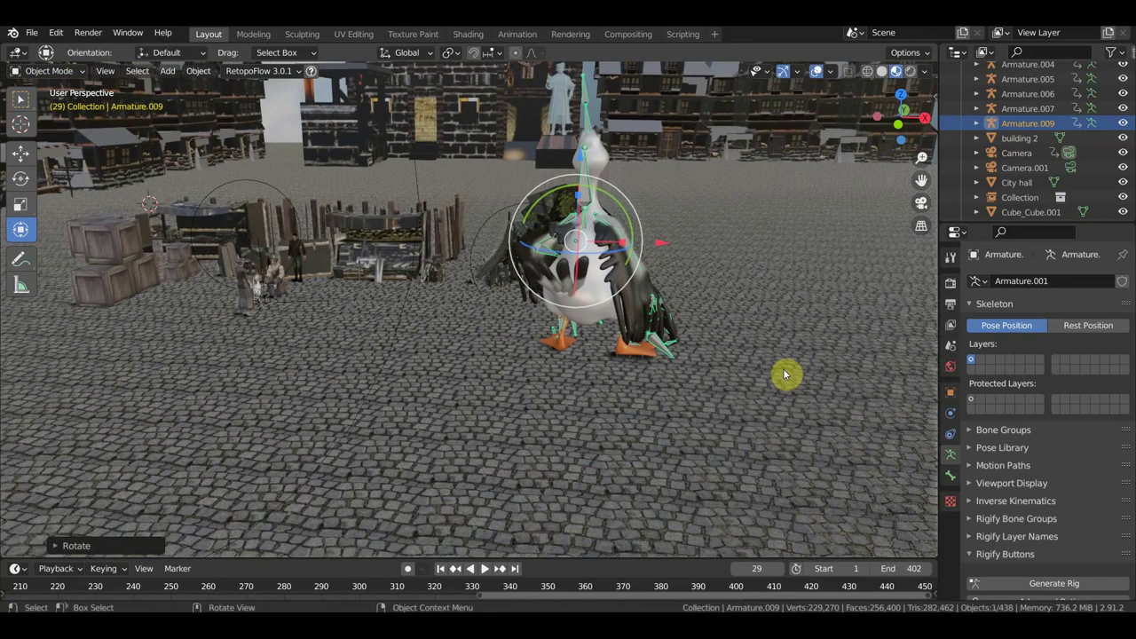
Scale the goose down to about 0.58 and lower it onto the cobblestones.
key(s)
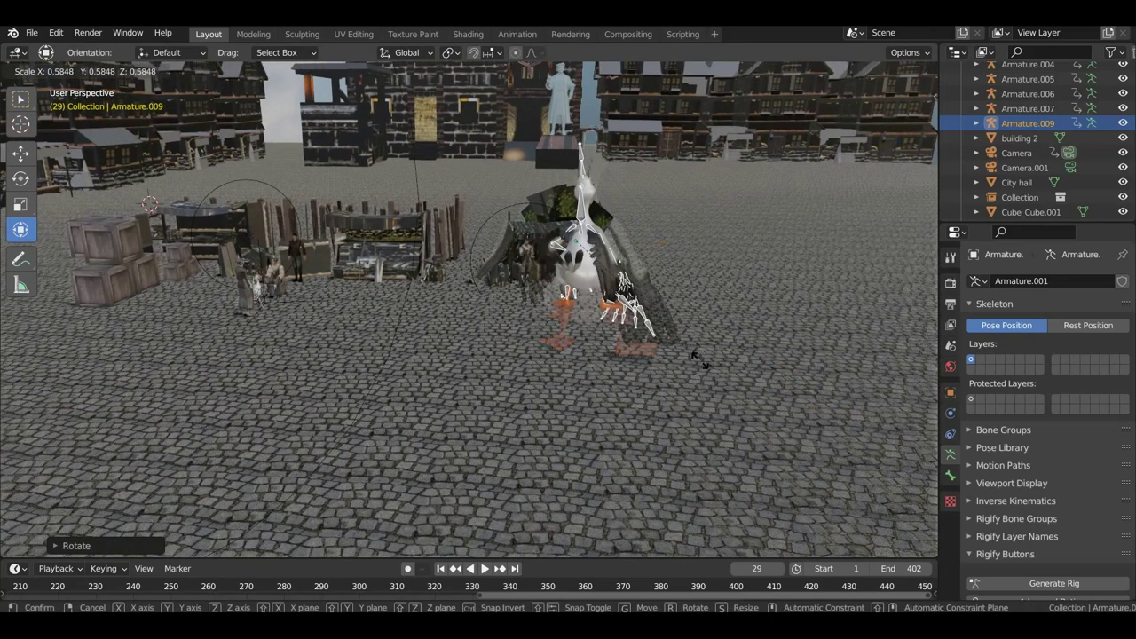
click(633, 317)
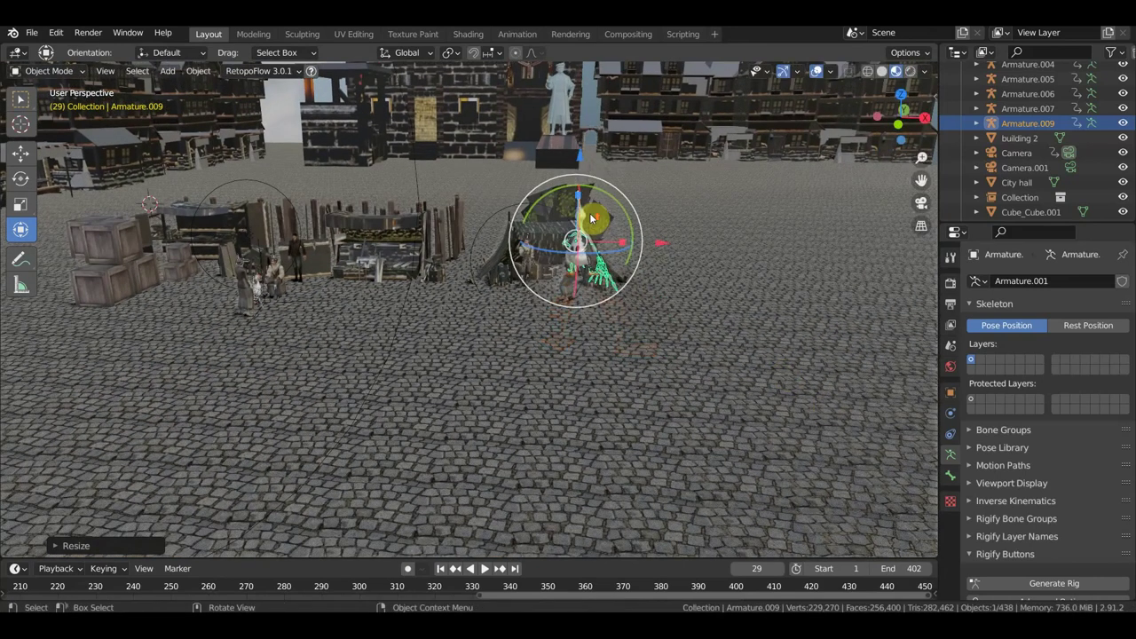
middle_drag(591, 218, 657, 106)
mouse_move(669, 96)
mouse_down()
mouse_move(676, 180)
mouse_move(734, 298)
mouse_move(638, 309)
mouse_up()
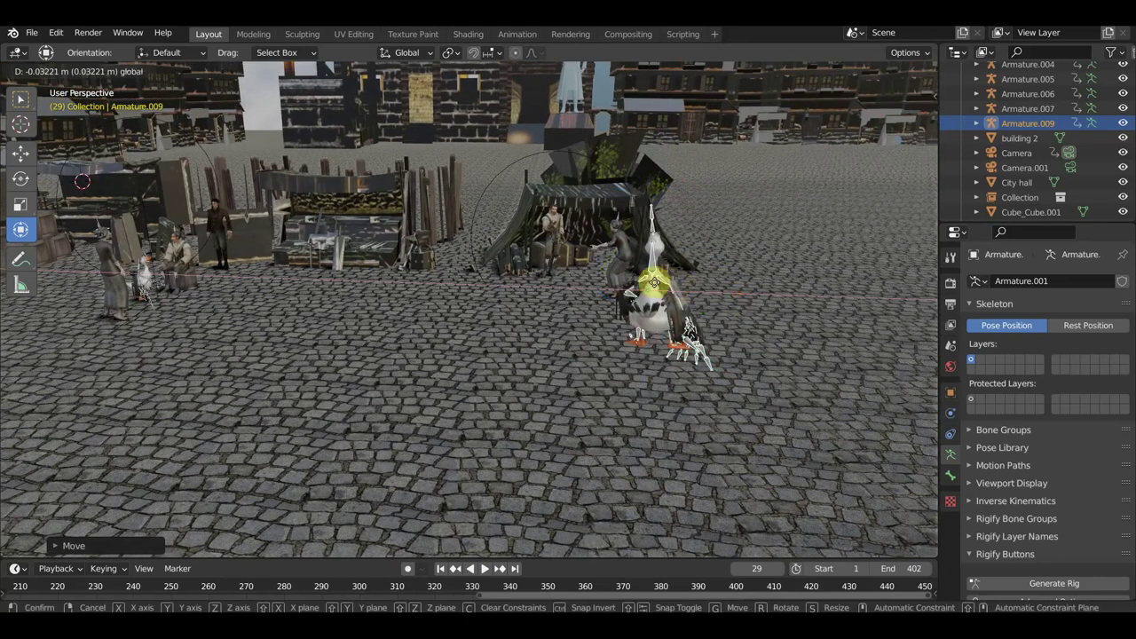
Move the goose across the square near the right-hand market stalls, in front of the hall.
mouse_move(637, 308)
middle_down()
mouse_move(533, 297)
mouse_move(494, 310)
middle_up()
middle_drag(630, 388, 643, 393)
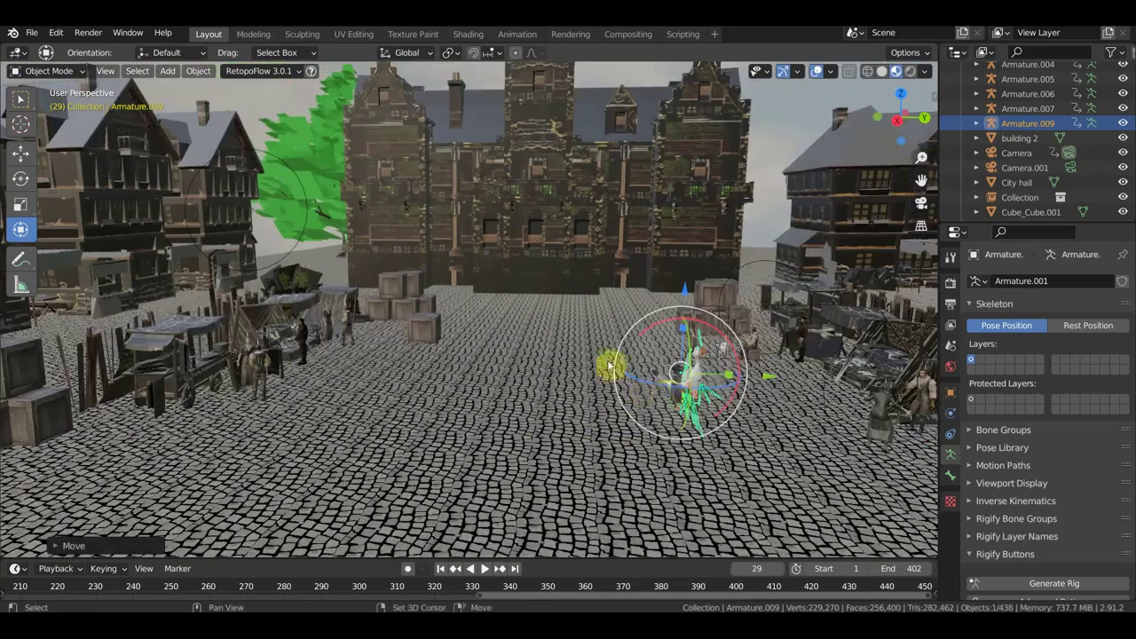
scroll(609, 373, up, 1)
scroll(604, 372, up, 1)
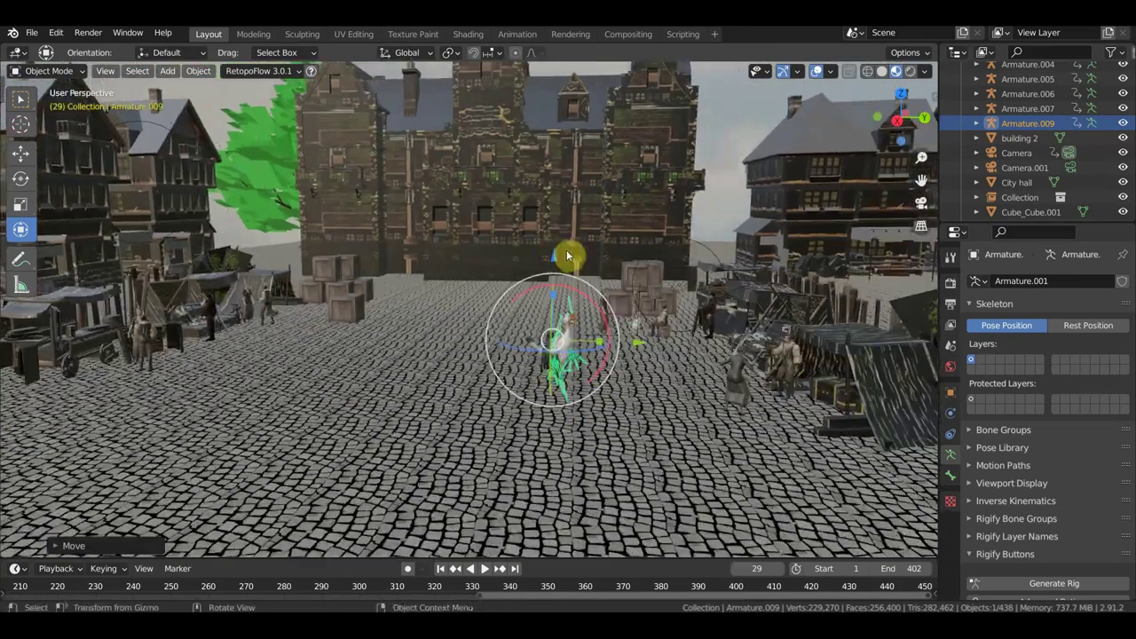
drag(555, 259, 555, 265)
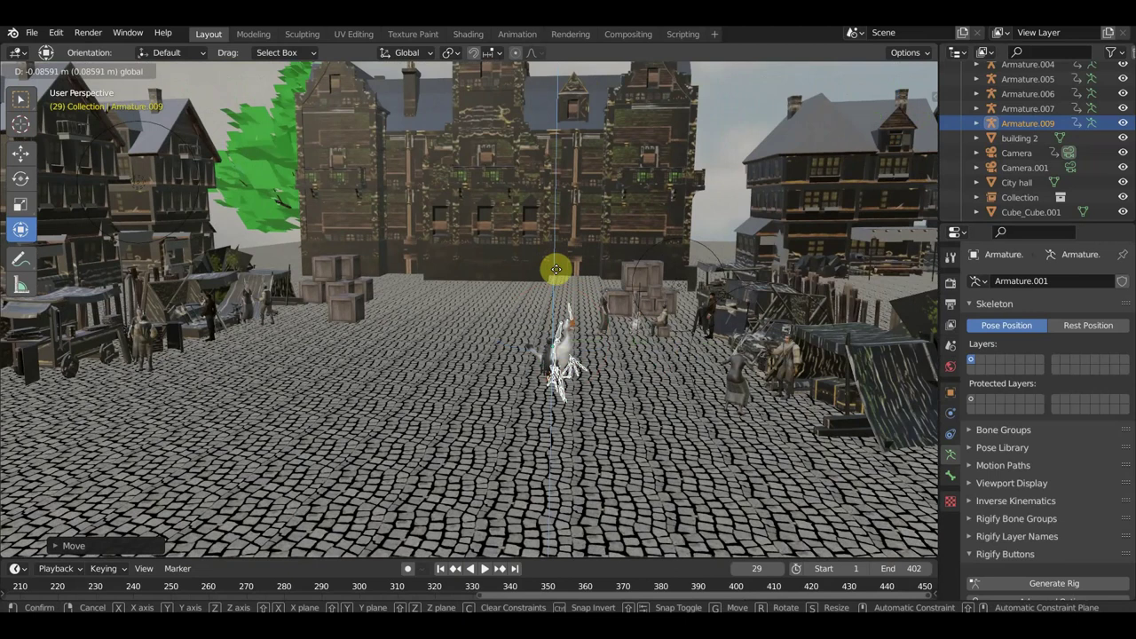
mouse_move(639, 377)
mouse_down()
mouse_move(637, 357)
mouse_move(793, 368)
mouse_up()
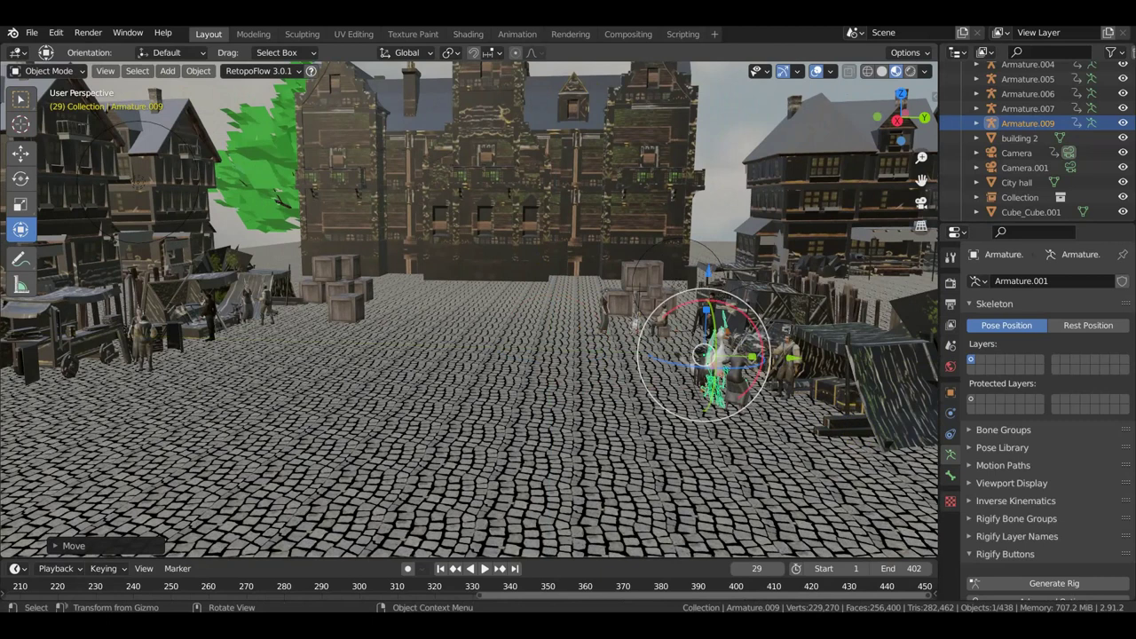
Scale the goose to about 0.46 and place it beside the old woman near the mossy tent.
key(s)
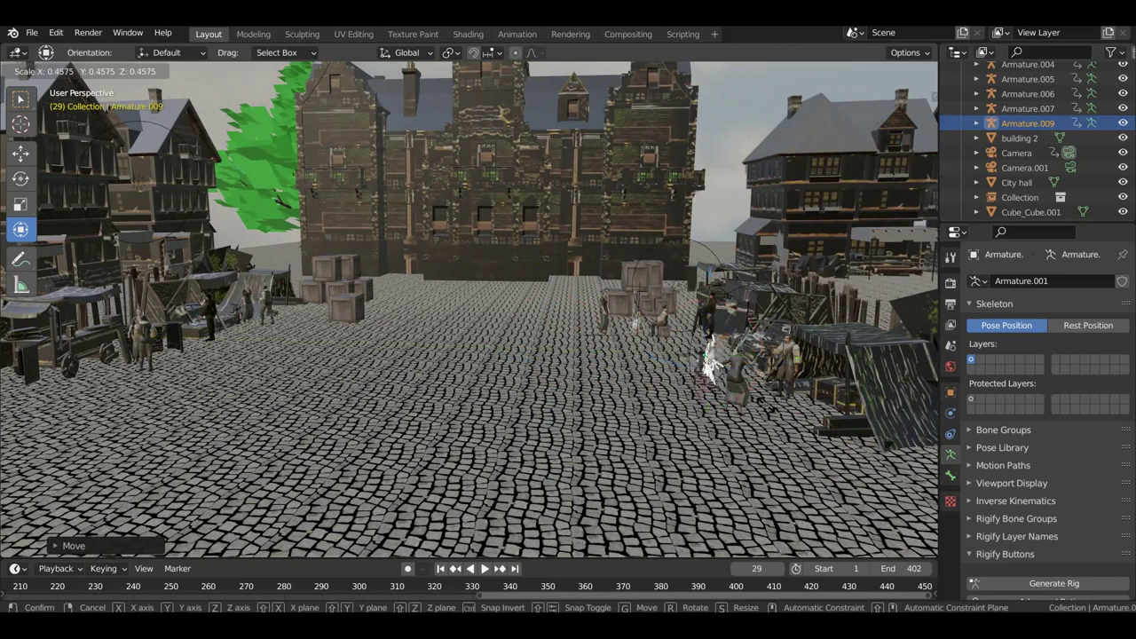
click(750, 382)
key(KP_Decimal)
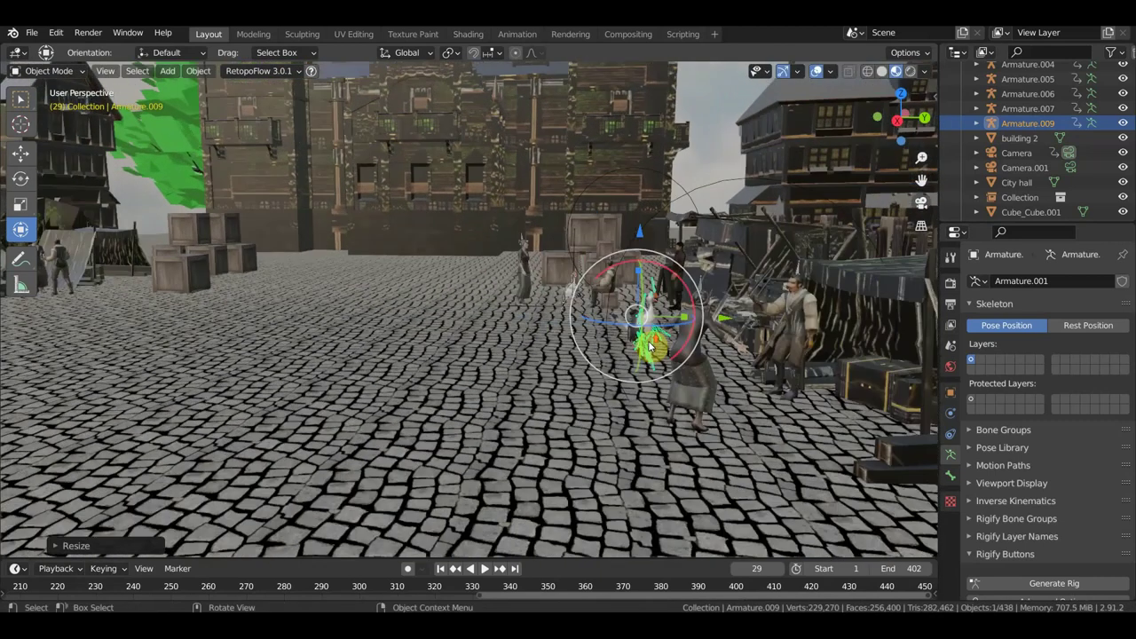
mouse_move(651, 355)
middle_down()
mouse_move(750, 286)
mouse_move(924, 329)
mouse_move(688, 155)
middle_up()
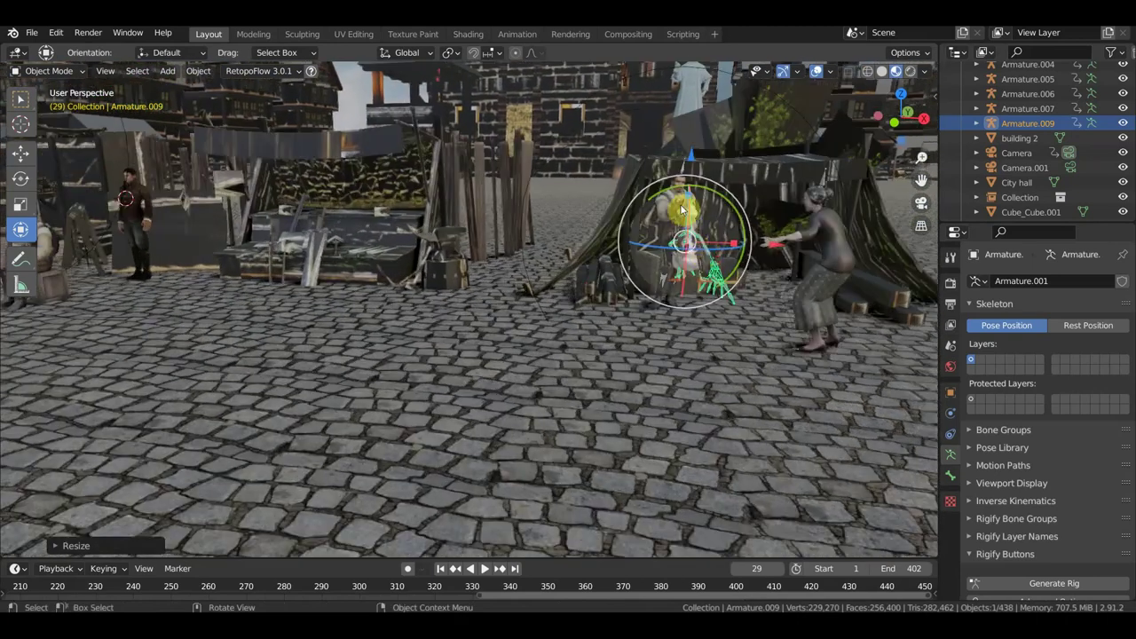
drag(690, 167, 696, 219)
mouse_move(726, 322)
mouse_down()
mouse_move(733, 332)
mouse_move(790, 317)
mouse_move(831, 333)
mouse_up()
mouse_move(831, 333)
middle_down()
mouse_move(693, 324)
mouse_move(768, 361)
mouse_move(634, 355)
mouse_move(610, 305)
middle_up()
scroll(609, 304, up, 2)
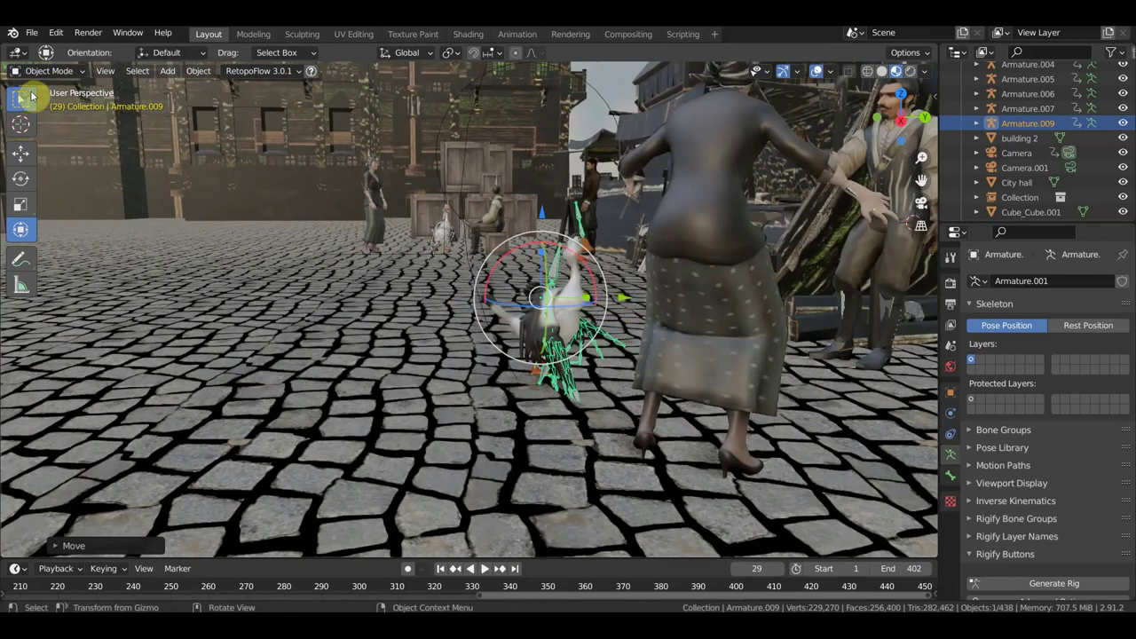
Switch to Select Box, turn off viewport overlays, and play the animation up to frame 70.
click(21, 98)
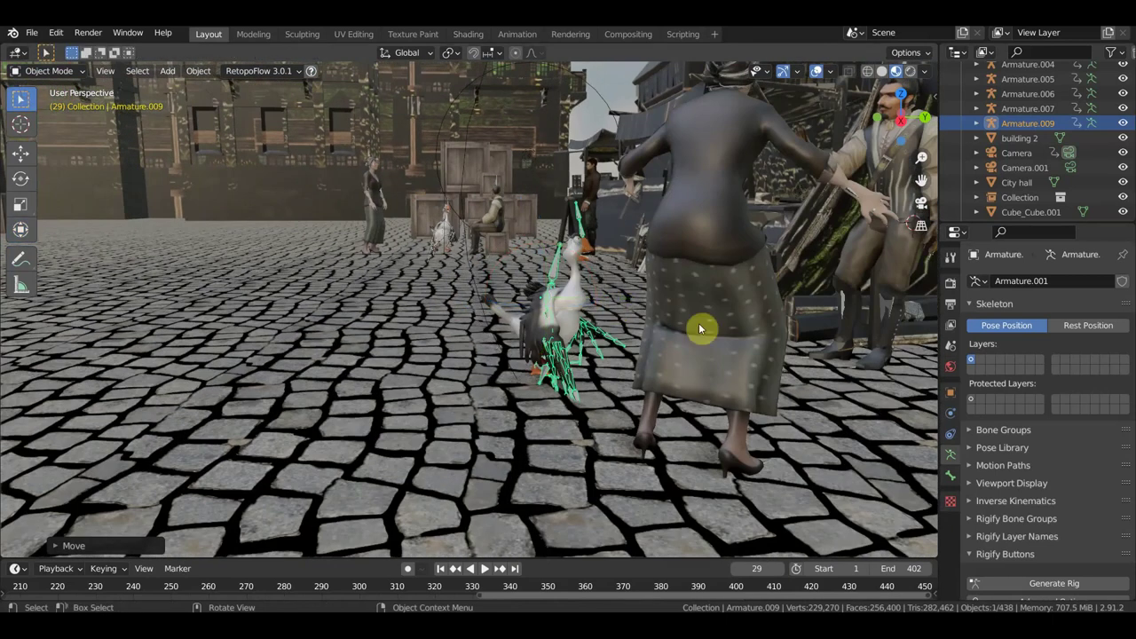
click(818, 73)
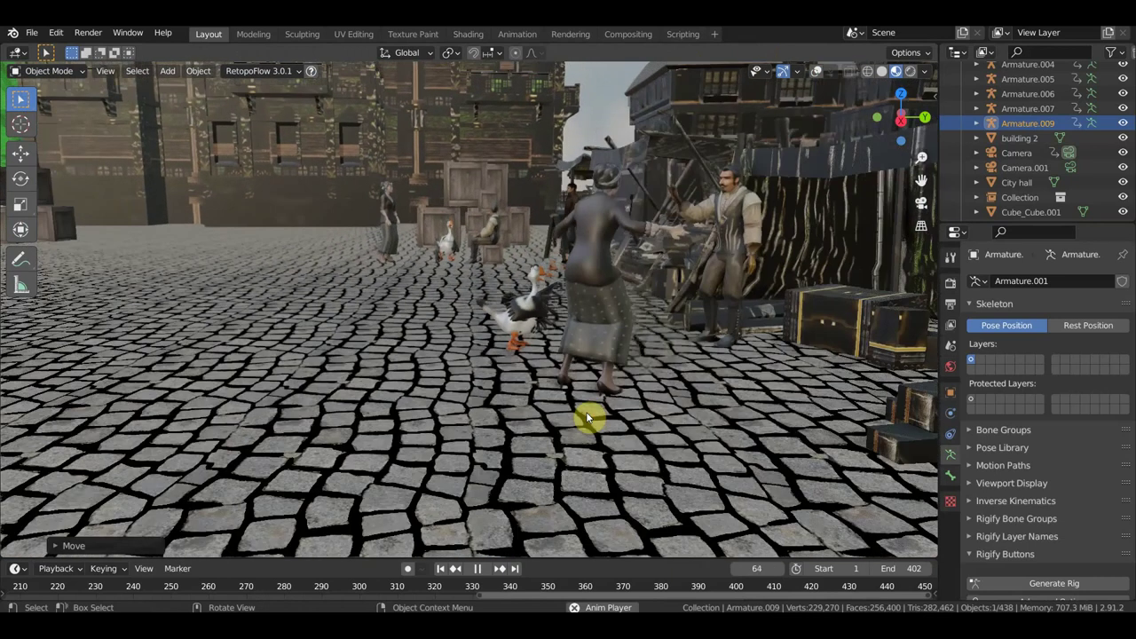
key(space)
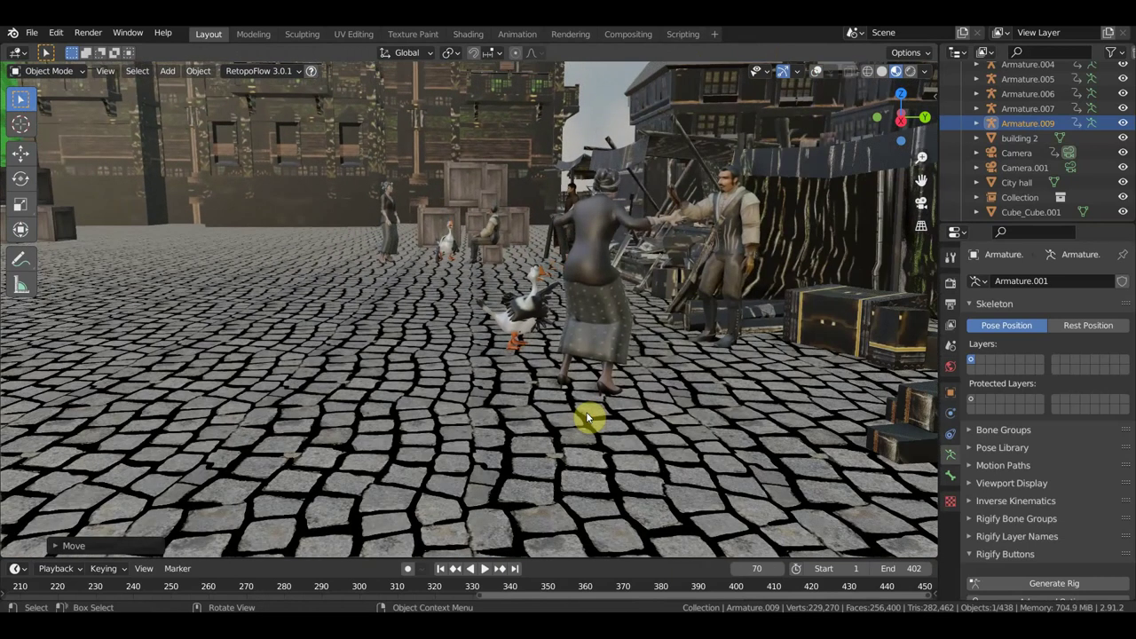